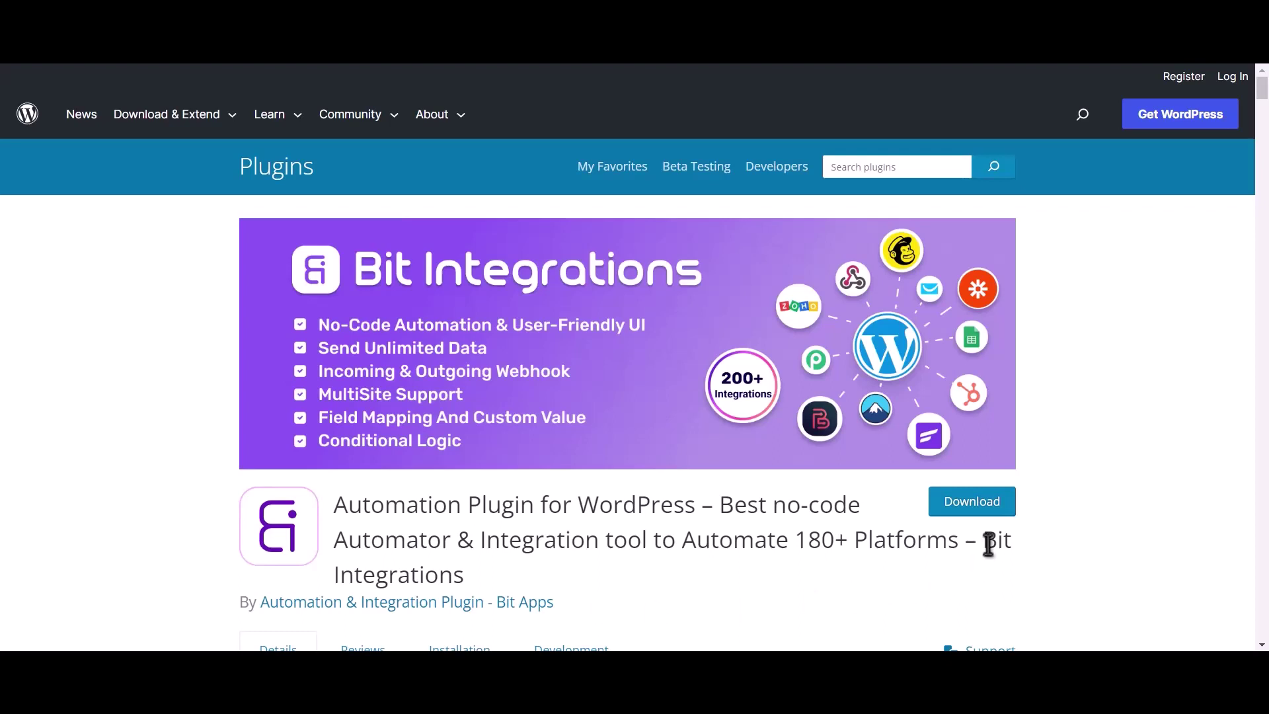
Step: Highlight the 'Bit Integrations' plugin name on the WordPress.org plugin listing
{"action": "left_click_drag", "start_coordinate": [983, 542], "coordinate": [995, 568]}
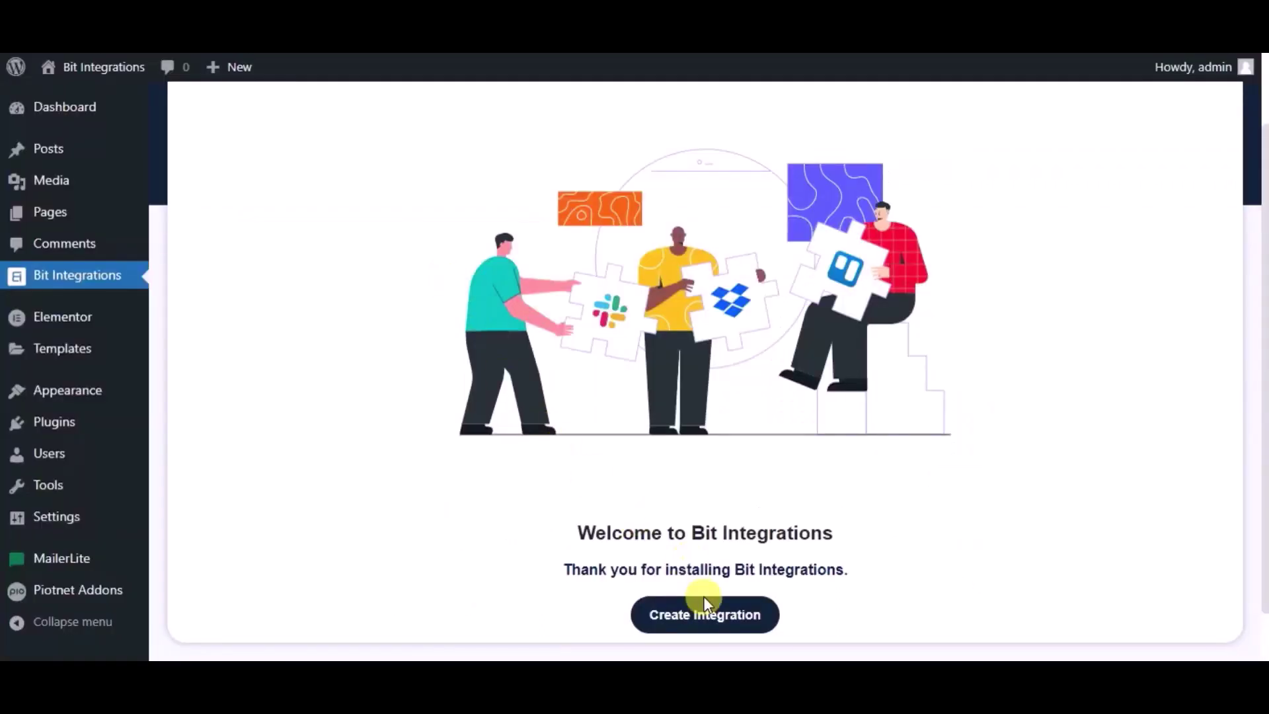
Step: Create a new integration triggered by PiotnetAddonForm's Simple Contact Form
{"action": "left_click", "coordinate": [705, 612]}
{"action": "type", "text": "p"}
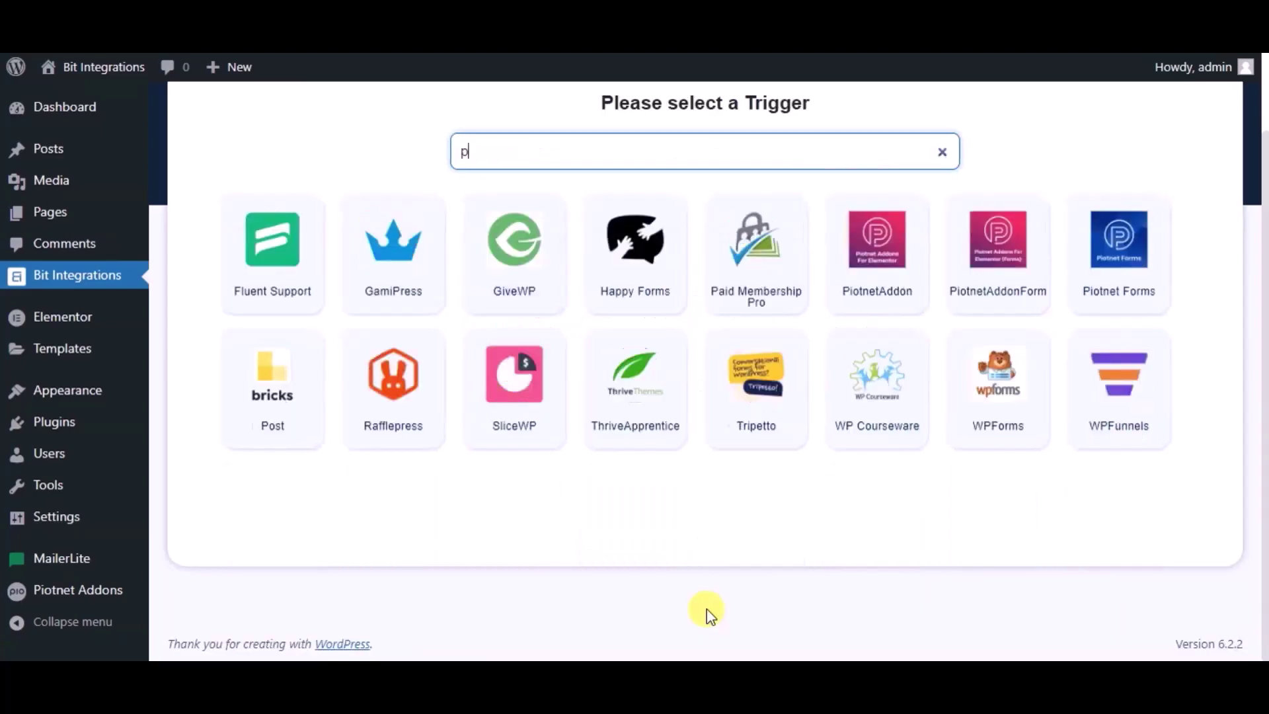
{"action": "type", "text": "io"}
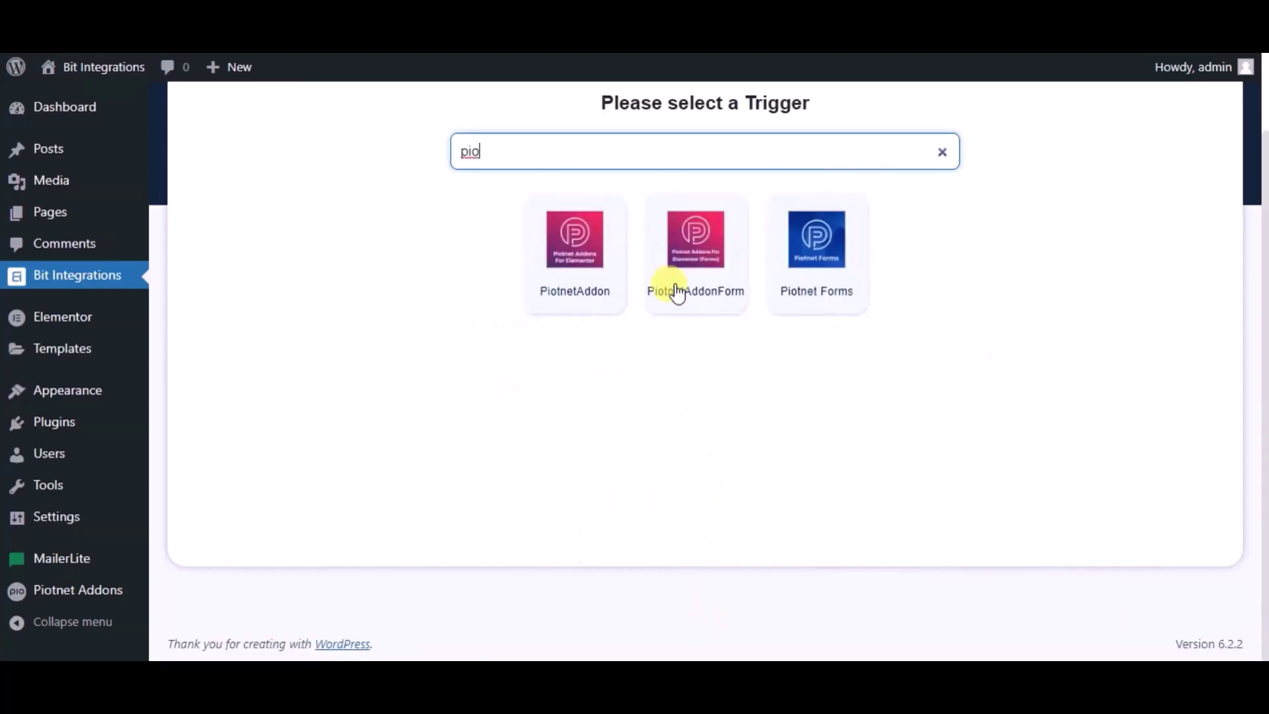
{"action": "left_click", "coordinate": [670, 275]}
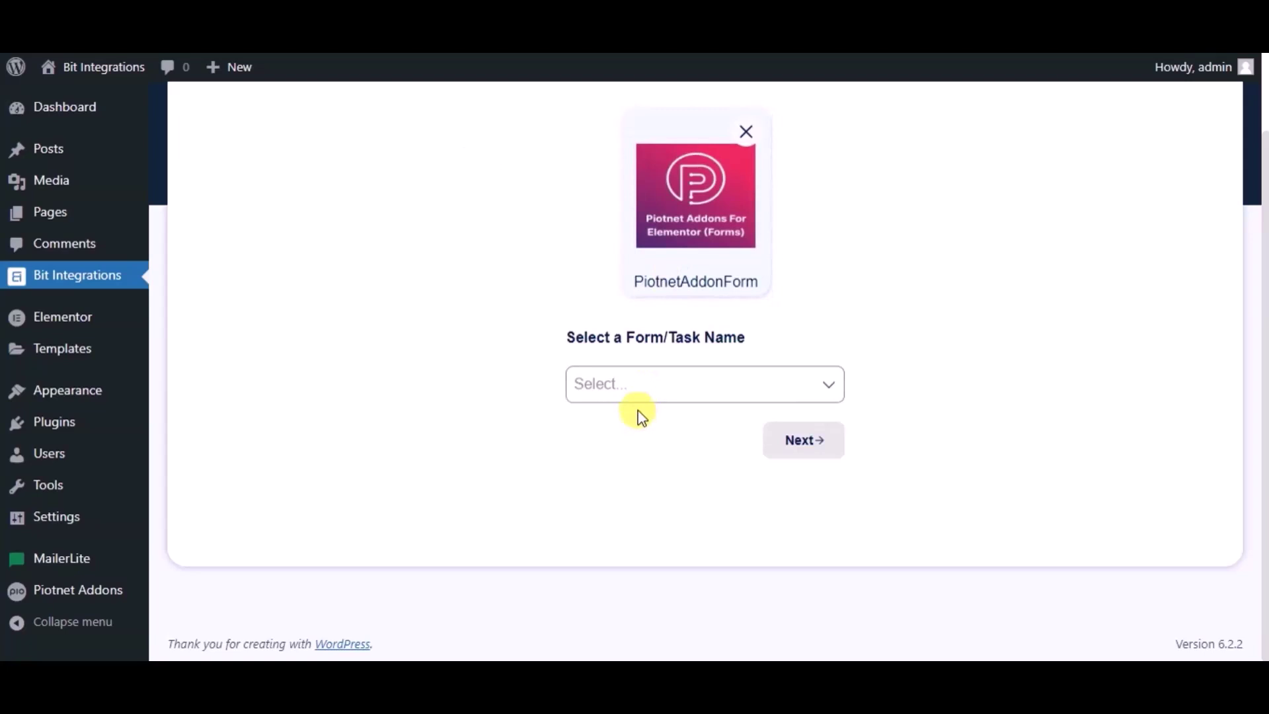
{"action": "left_click", "coordinate": [636, 390]}
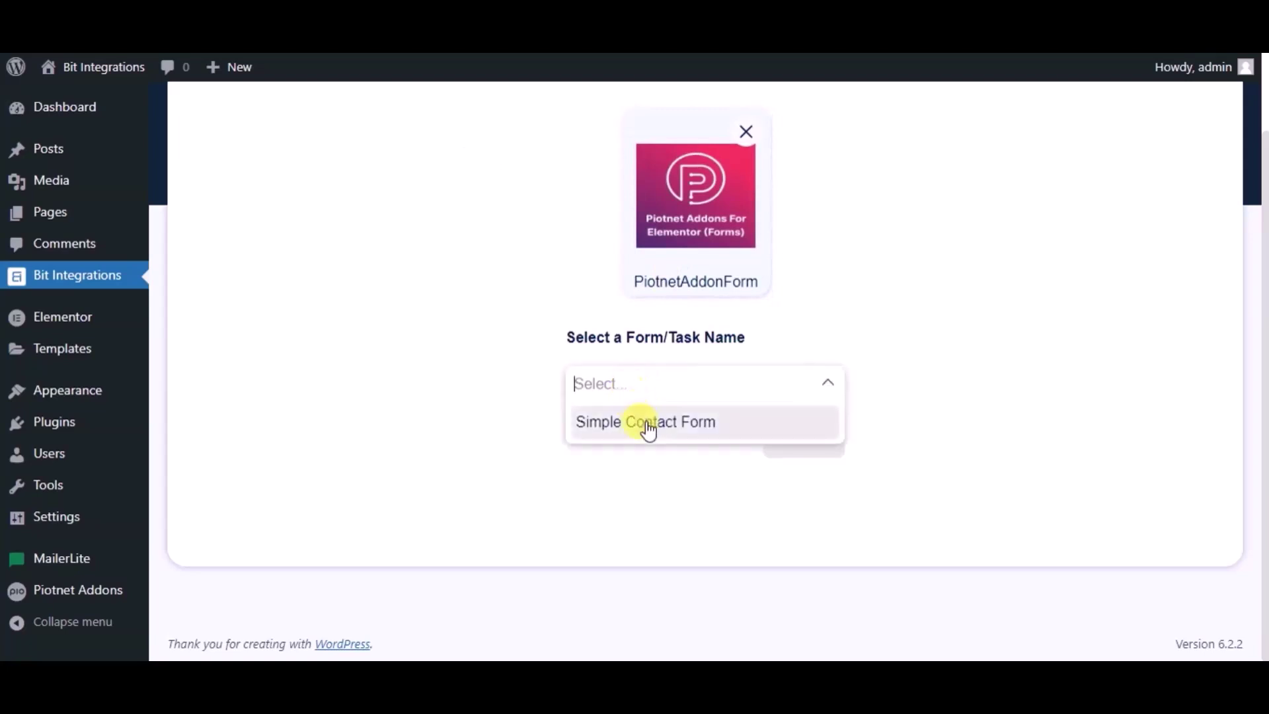
{"action": "left_click", "coordinate": [645, 424]}
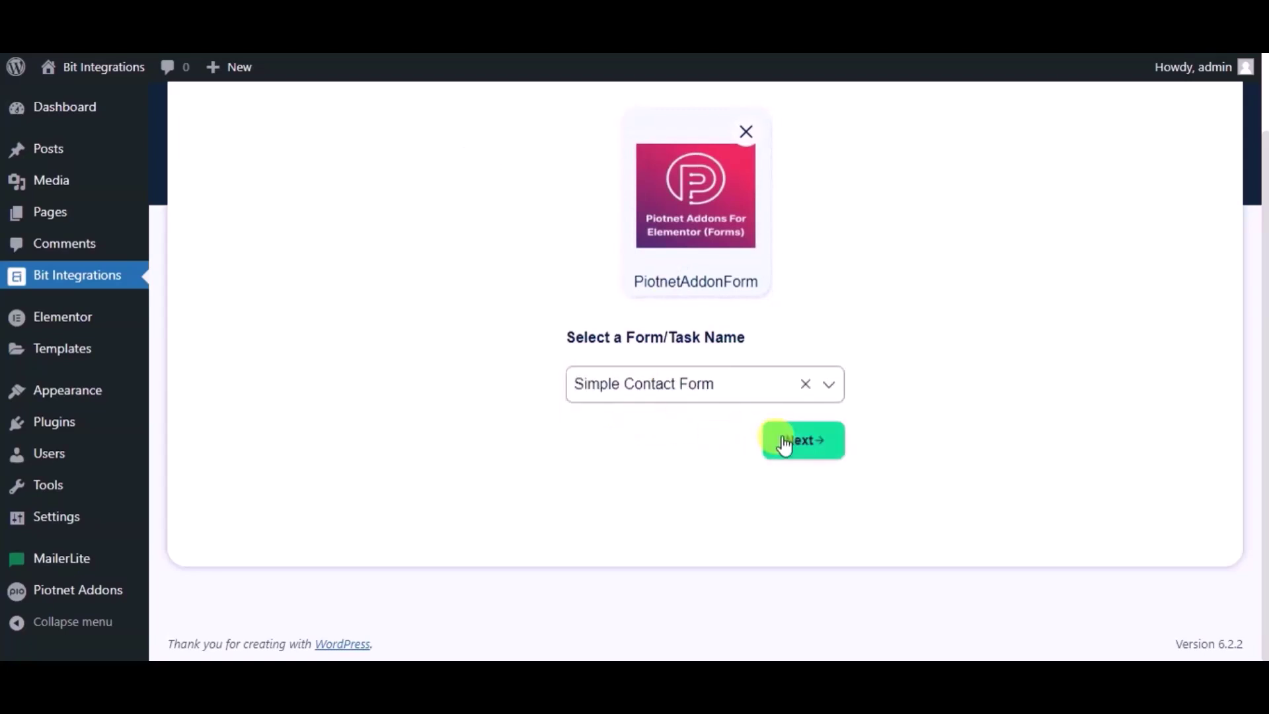
{"action": "left_click", "coordinate": [783, 443]}
Step: Pick Dropbox as the action and highlight the Client Id and Secret hint
{"action": "left_click", "coordinate": [492, 139]}
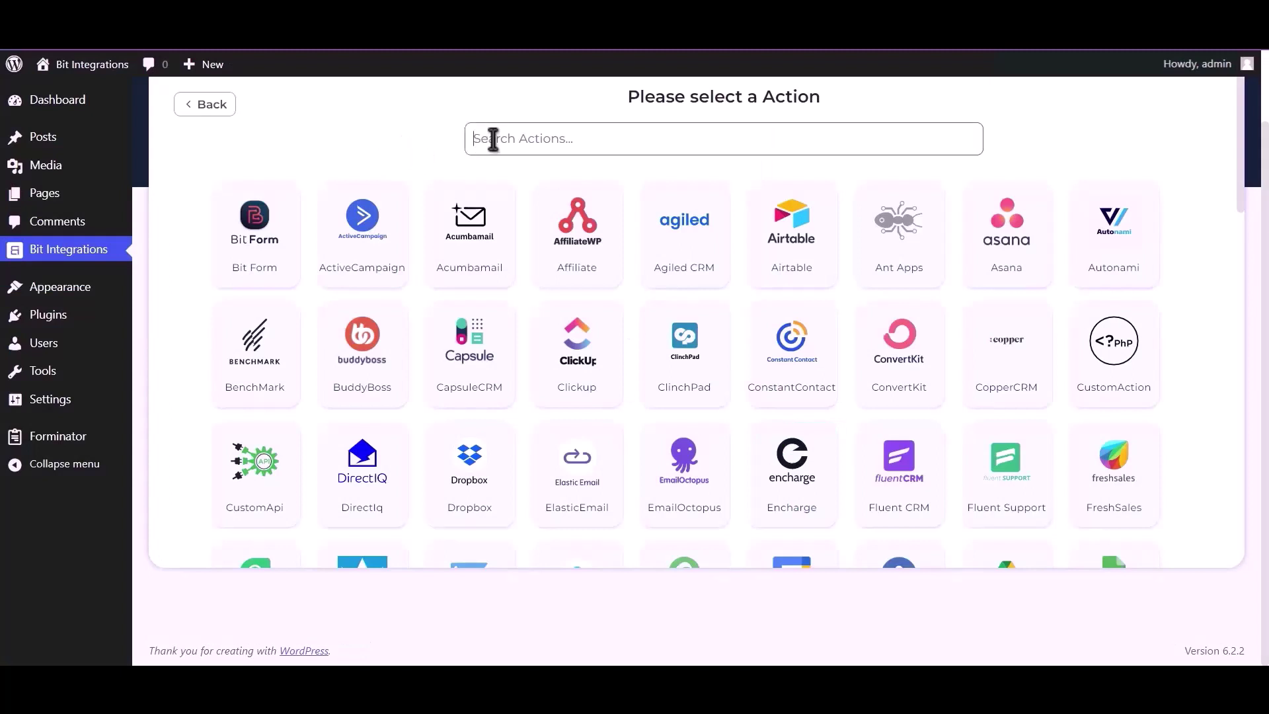
{"action": "type", "text": "Dropbox"}
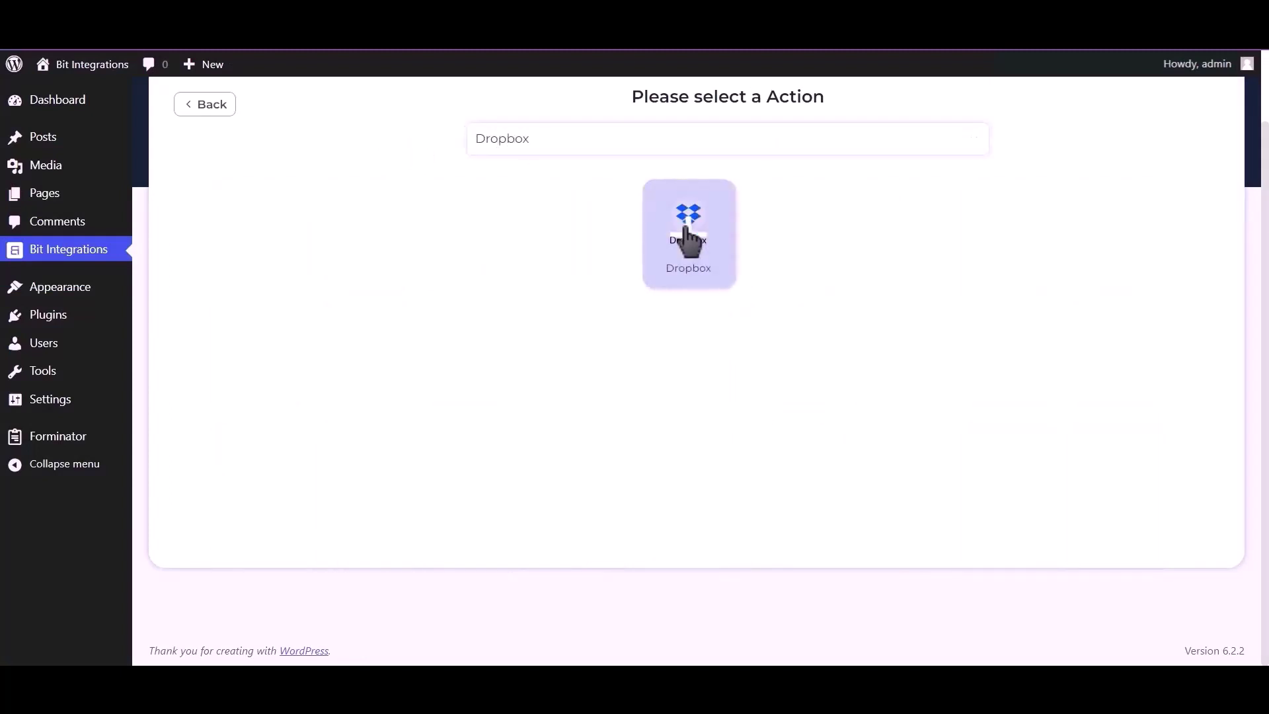
{"action": "left_click", "coordinate": [684, 236]}
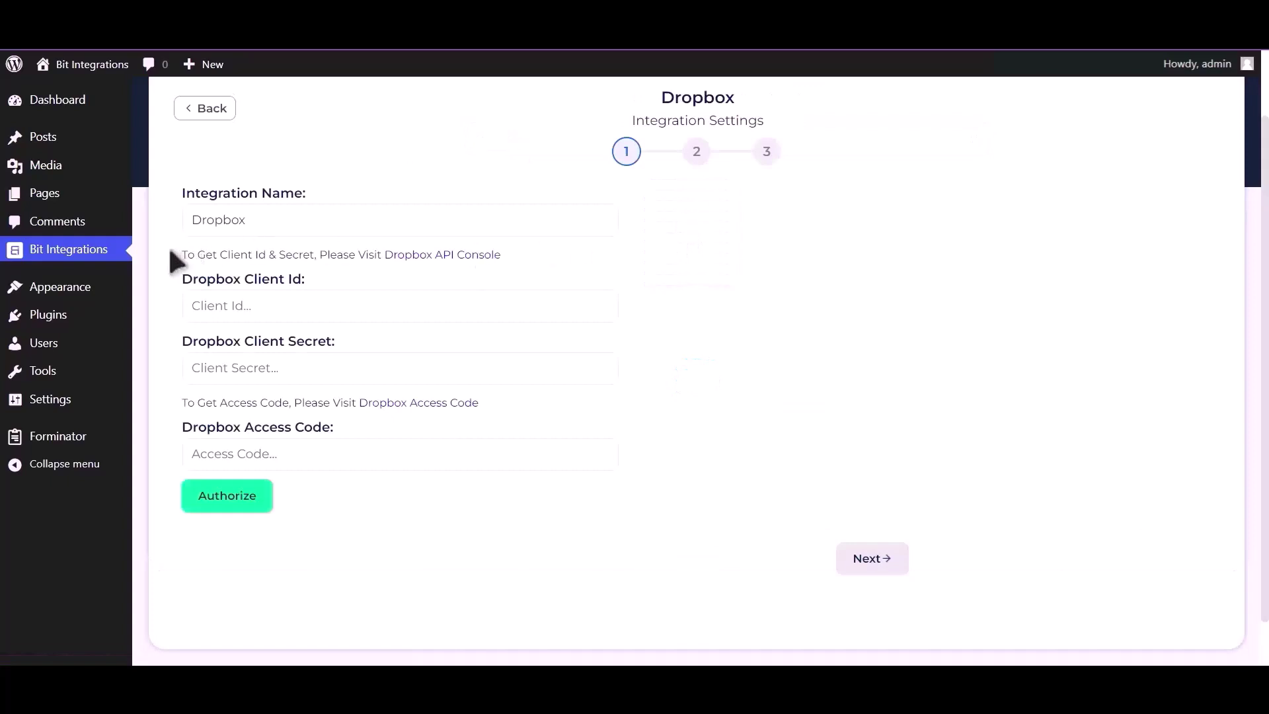
{"action": "left_click_drag", "start_coordinate": [179, 253], "coordinate": [383, 256]}
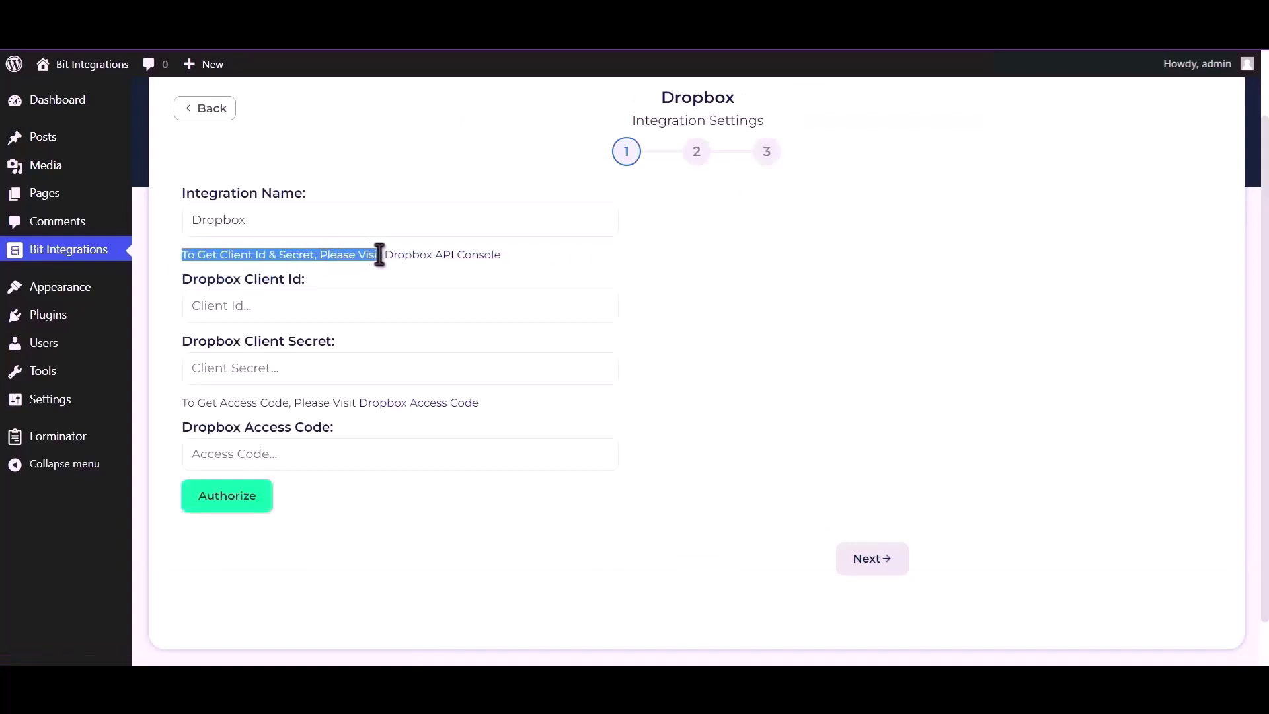
Step: Create a scoped-access, full-Dropbox app named BitIntegrations in the Dropbox API Console
{"action": "left_click", "coordinate": [437, 255]}
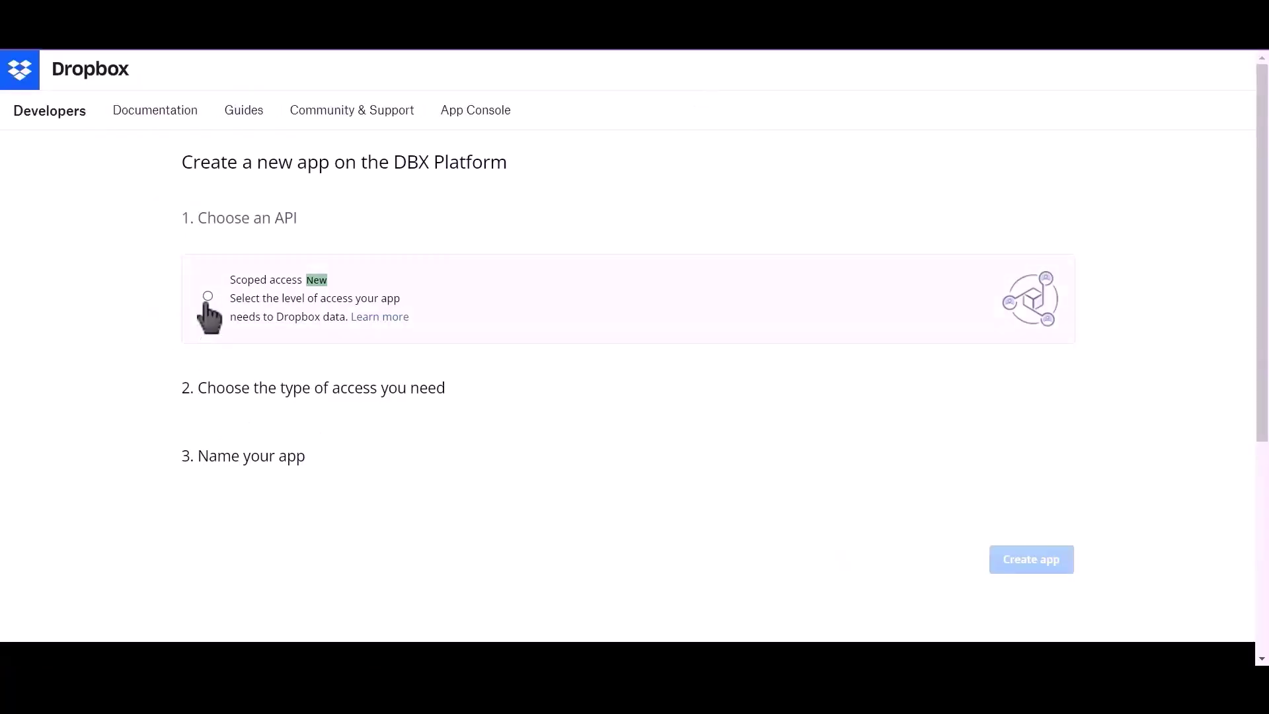
{"action": "left_click", "coordinate": [209, 300]}
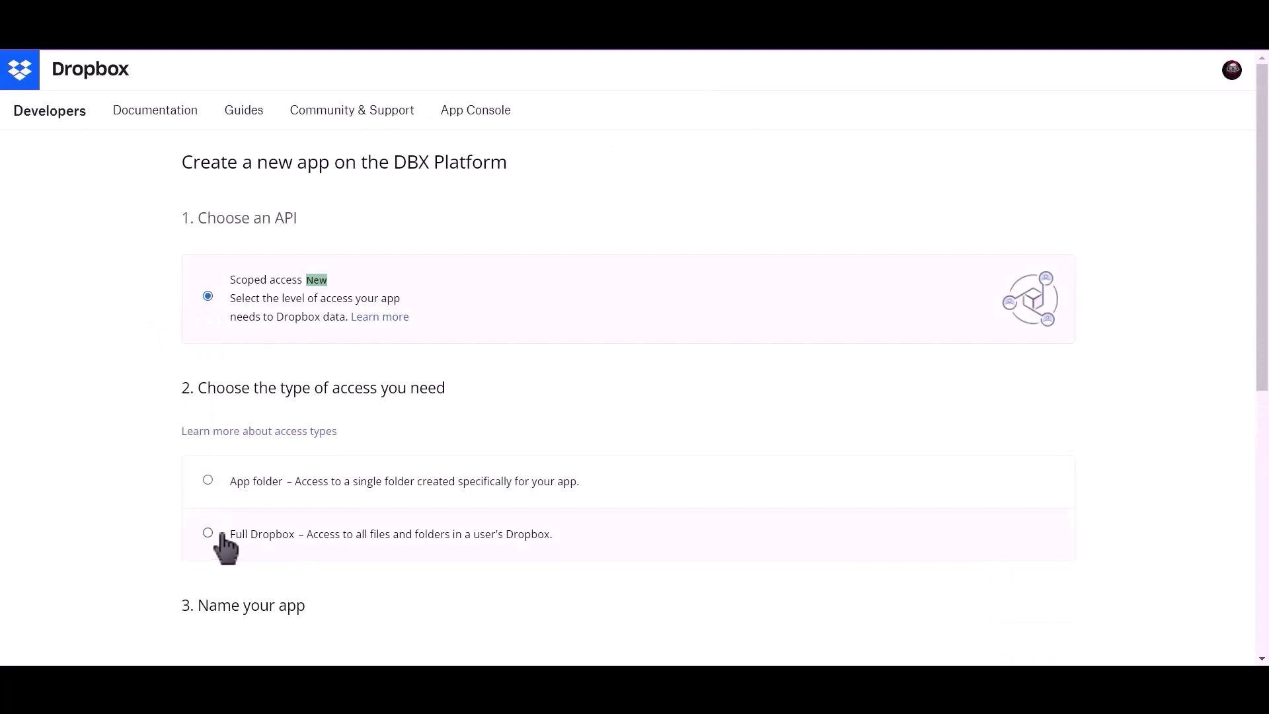
{"action": "left_click", "coordinate": [208, 533]}
{"action": "scroll", "coordinate": [228, 536], "scroll_direction": "down", "scroll_amount": 3}
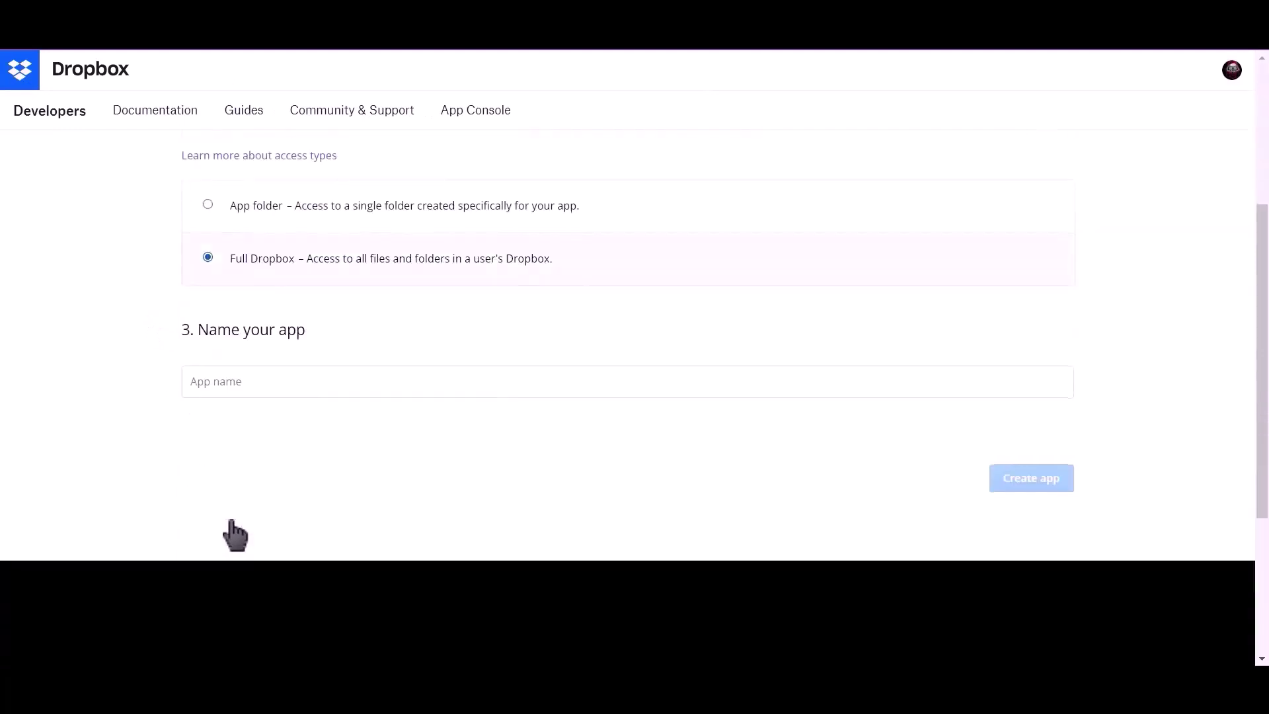
{"action": "left_click", "coordinate": [271, 371]}
{"action": "type", "text": "Bit"}
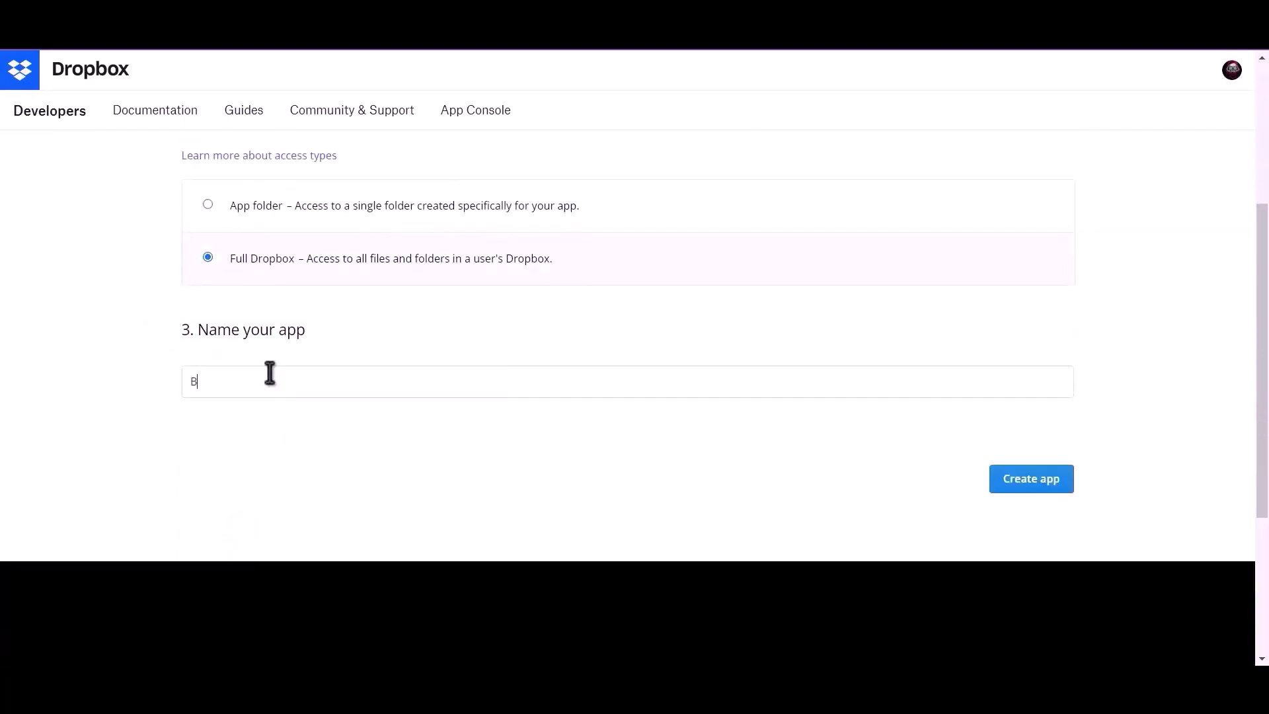
{"action": "type", "text": "Int"}
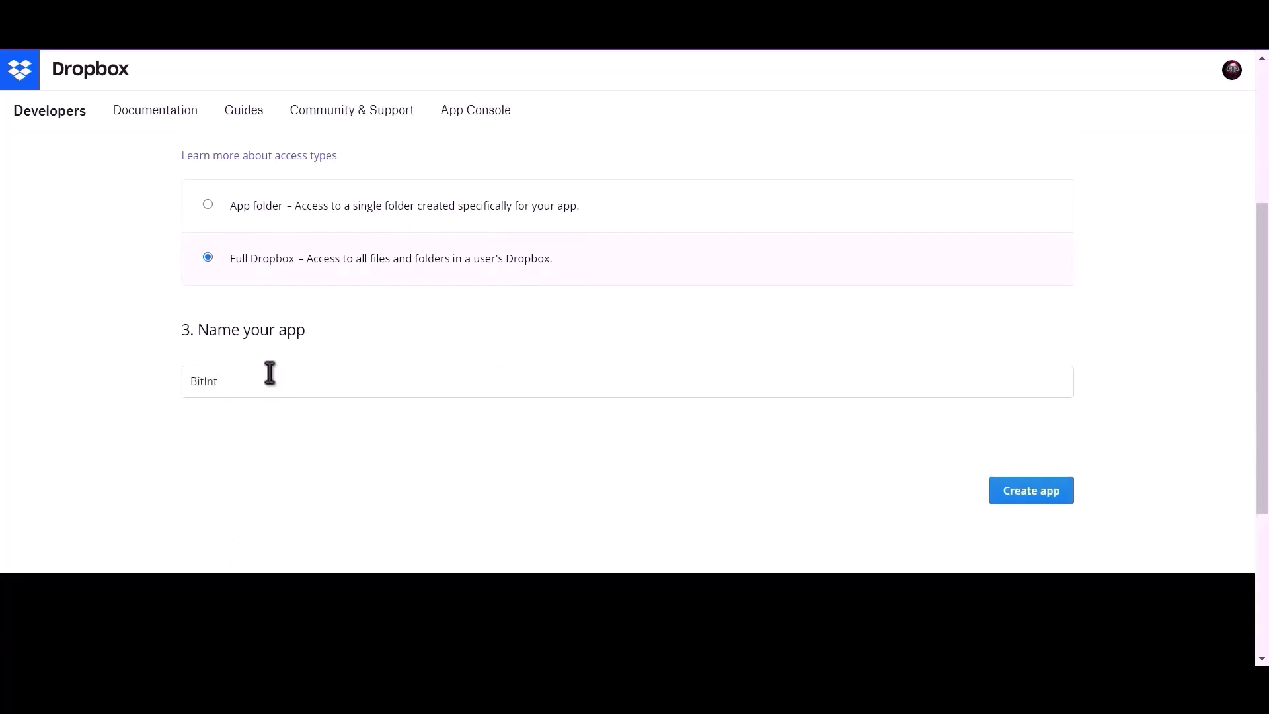
{"action": "type", "text": "egratio"}
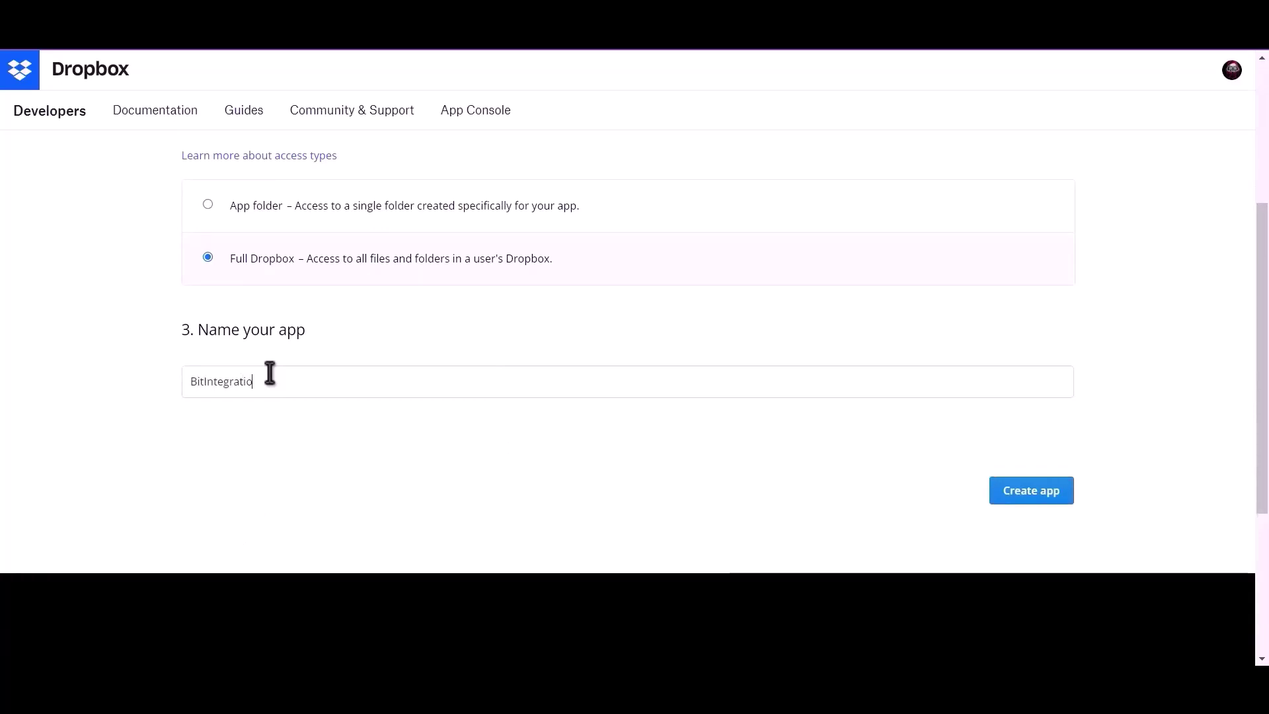
{"action": "type", "text": "ns"}
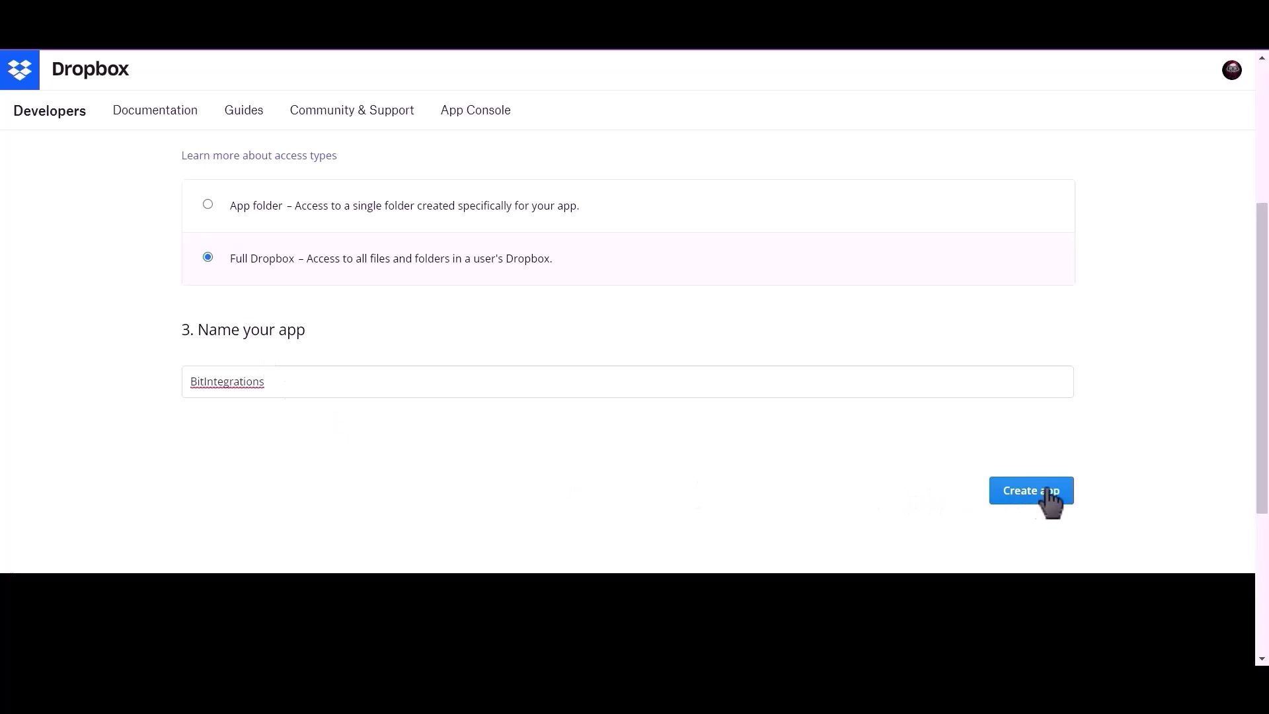
{"action": "left_click", "coordinate": [1008, 504]}
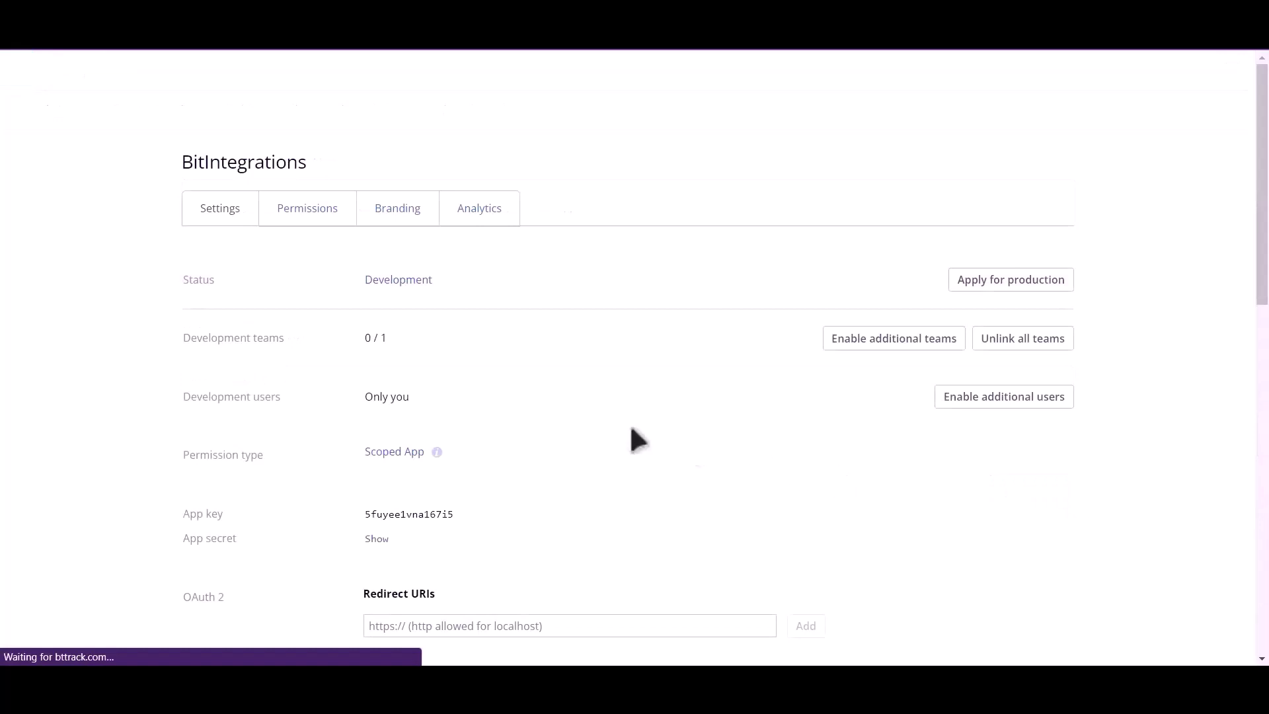
Step: Enable account, metadata, file content, sharing, file request and contacts scopes, then submit
{"action": "left_click", "coordinate": [305, 213]}
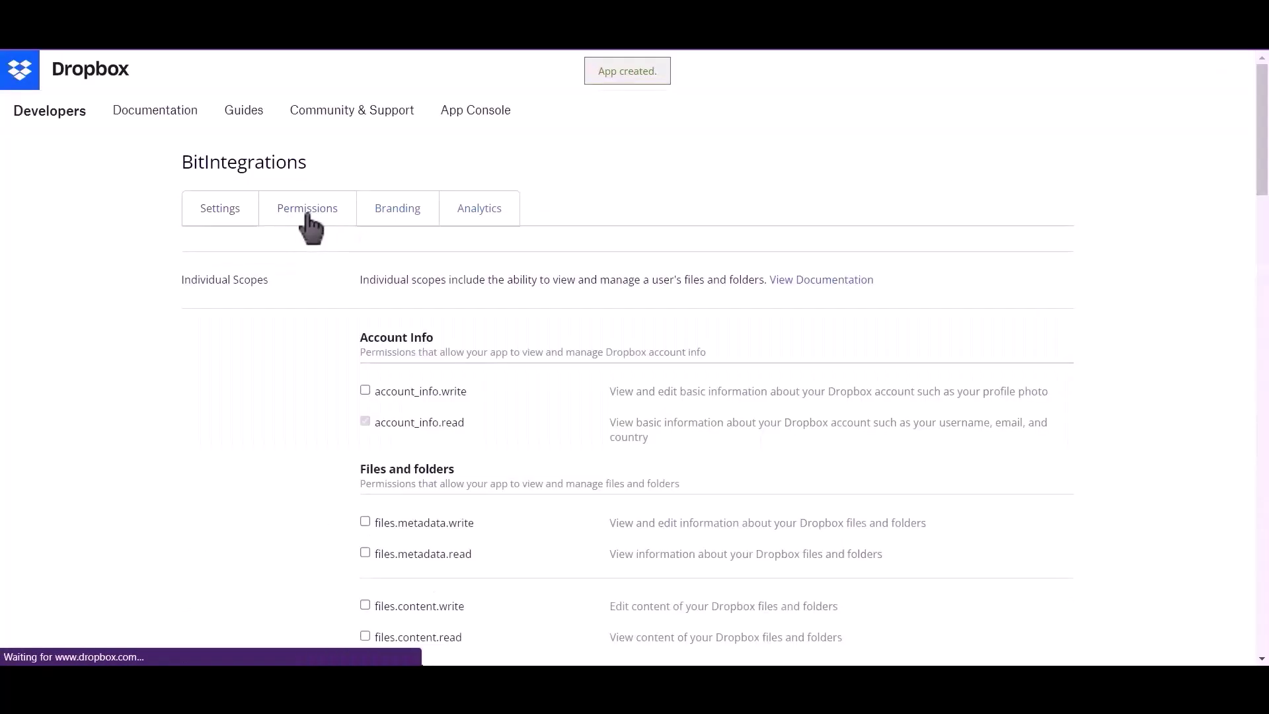
{"action": "left_click", "coordinate": [365, 392]}
{"action": "scroll", "coordinate": [367, 394], "scroll_direction": "down", "scroll_amount": 2}
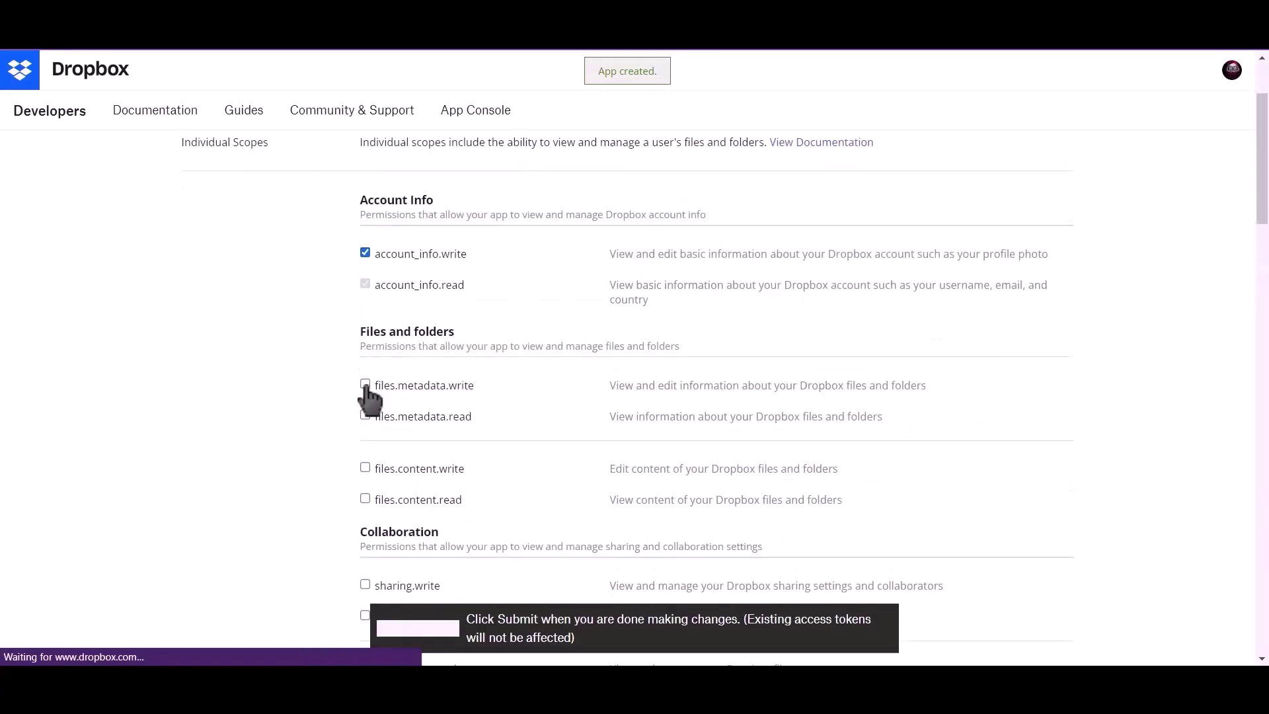
{"action": "left_click", "coordinate": [365, 386]}
{"action": "scroll", "coordinate": [367, 397], "scroll_direction": "down", "scroll_amount": 2}
{"action": "left_click", "coordinate": [365, 330]}
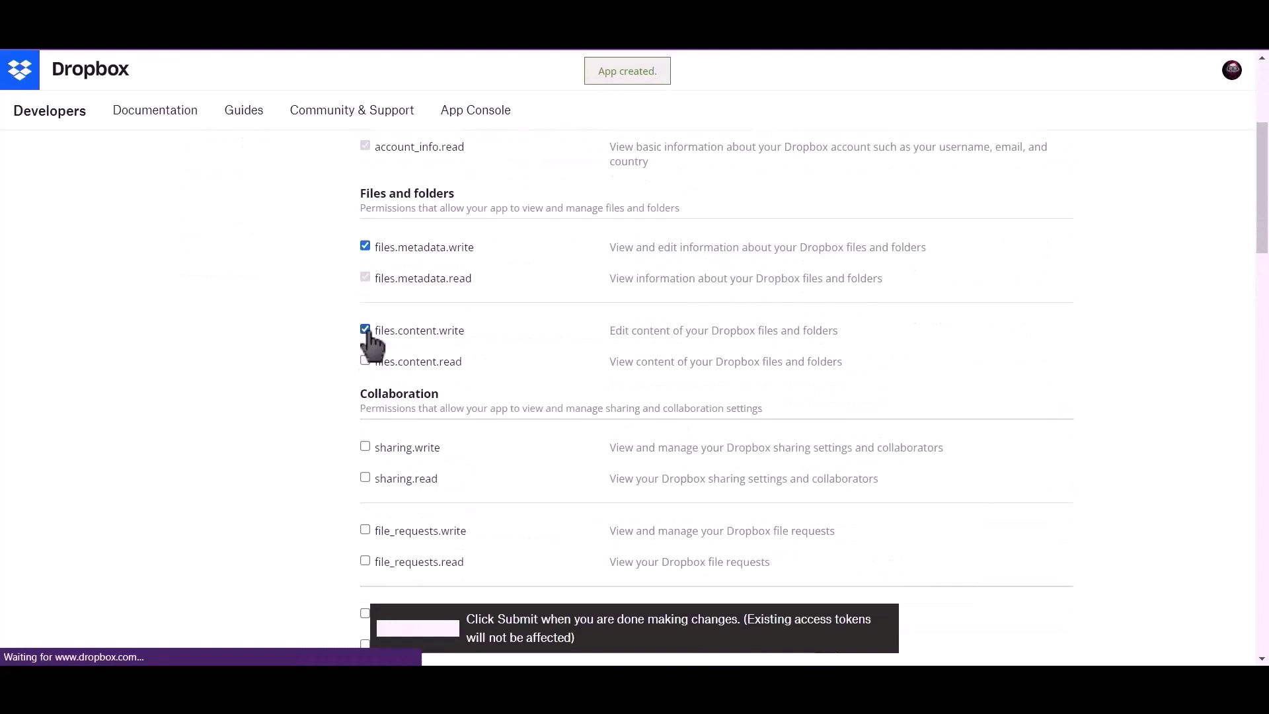
{"action": "left_click", "coordinate": [365, 361]}
{"action": "scroll", "coordinate": [363, 362], "scroll_direction": "down", "scroll_amount": 2}
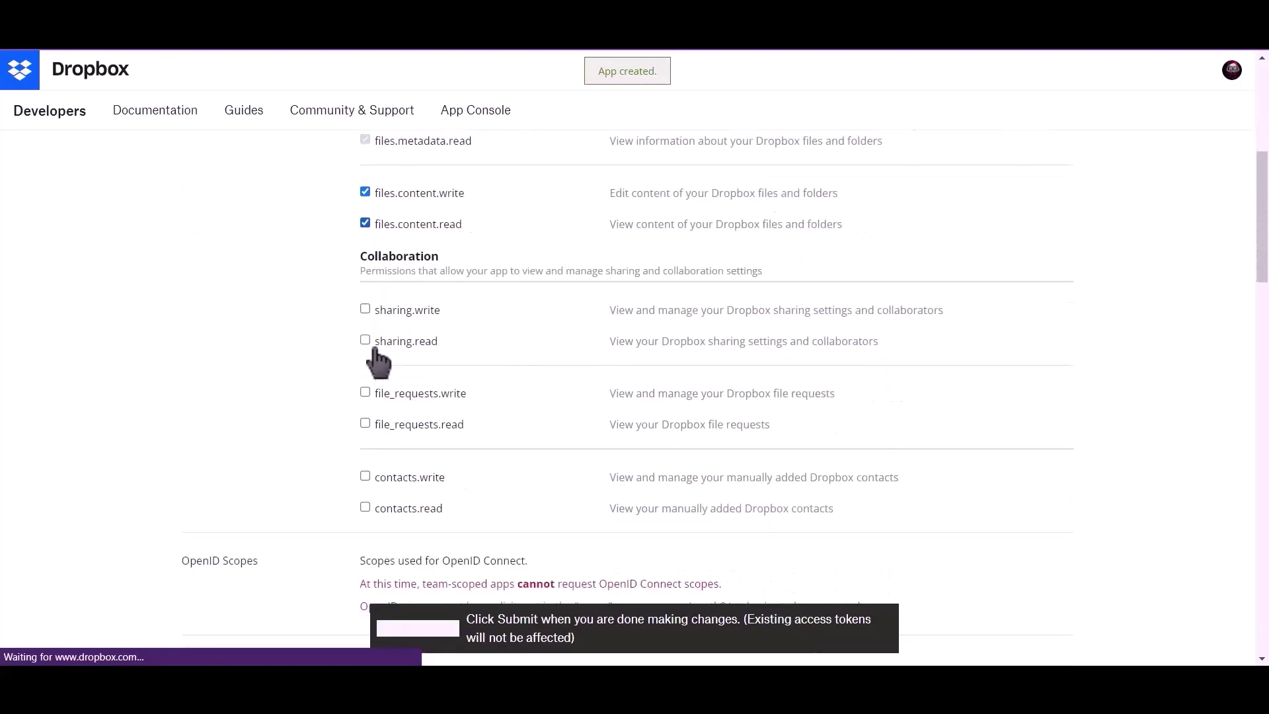
{"action": "left_click", "coordinate": [365, 309]}
{"action": "left_click", "coordinate": [365, 391]}
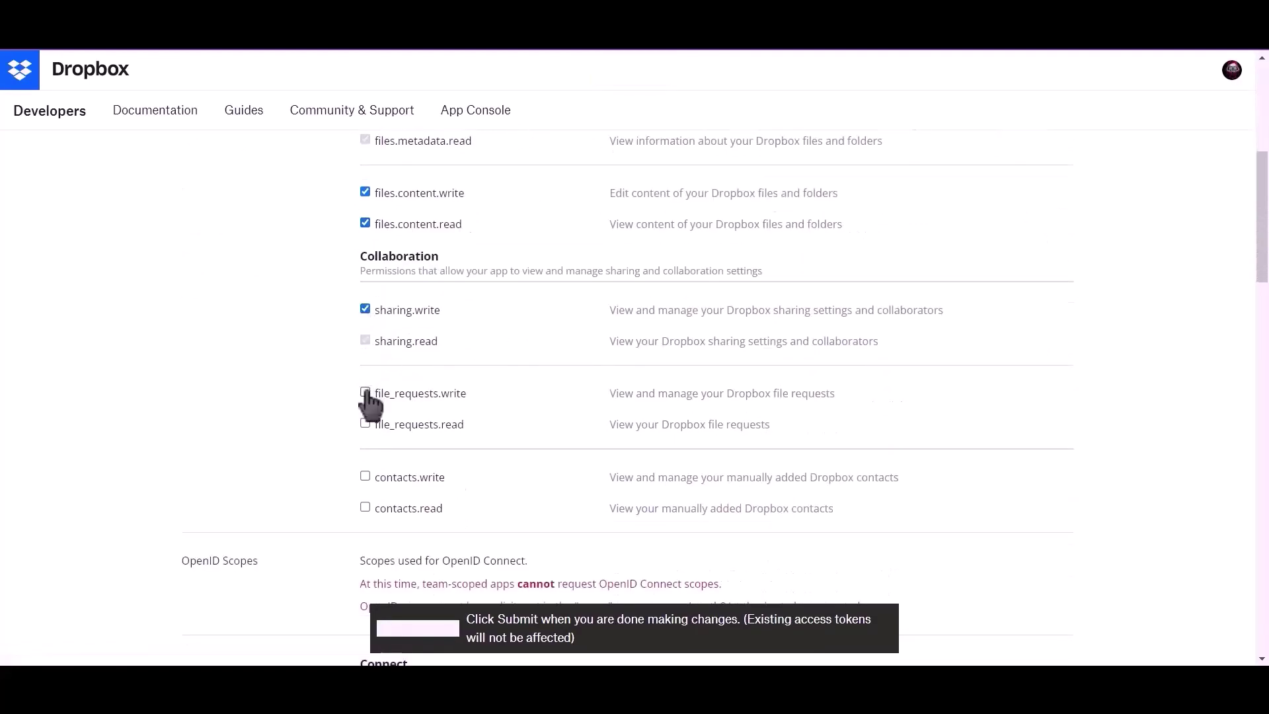
{"action": "left_click", "coordinate": [365, 477]}
{"action": "scroll", "coordinate": [363, 486], "scroll_direction": "down", "scroll_amount": 2}
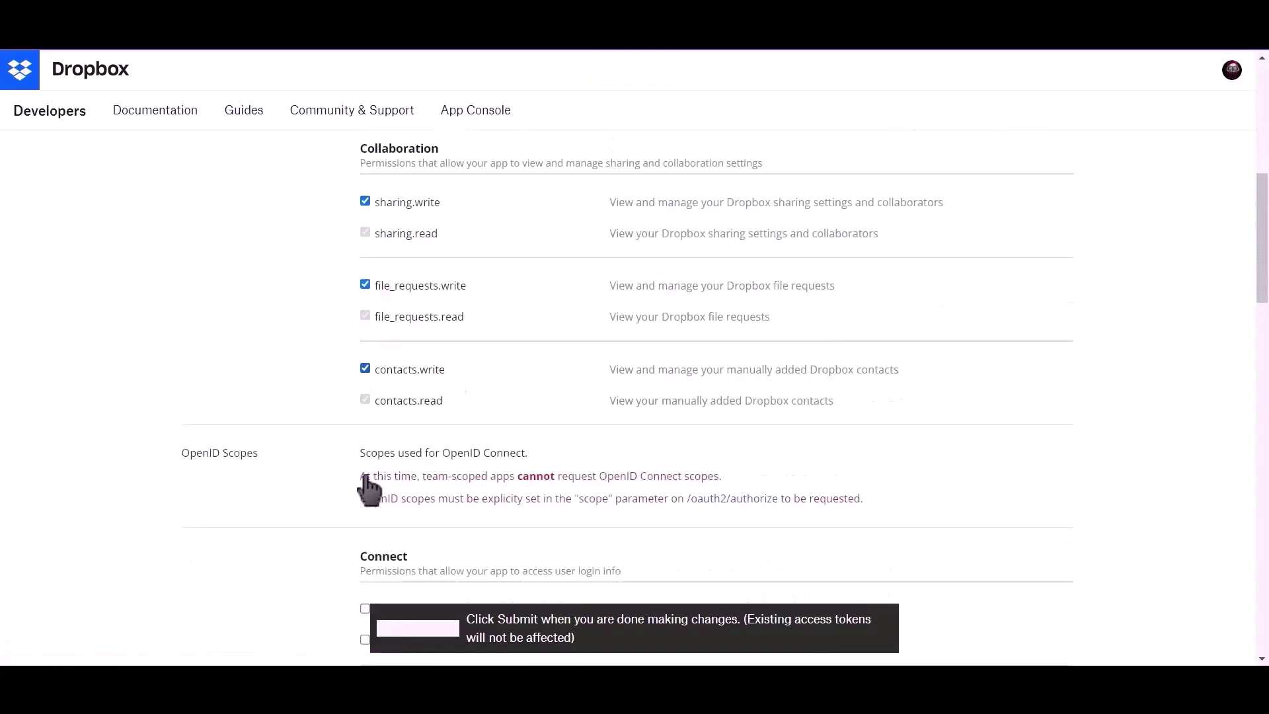
{"action": "left_click", "coordinate": [442, 631]}
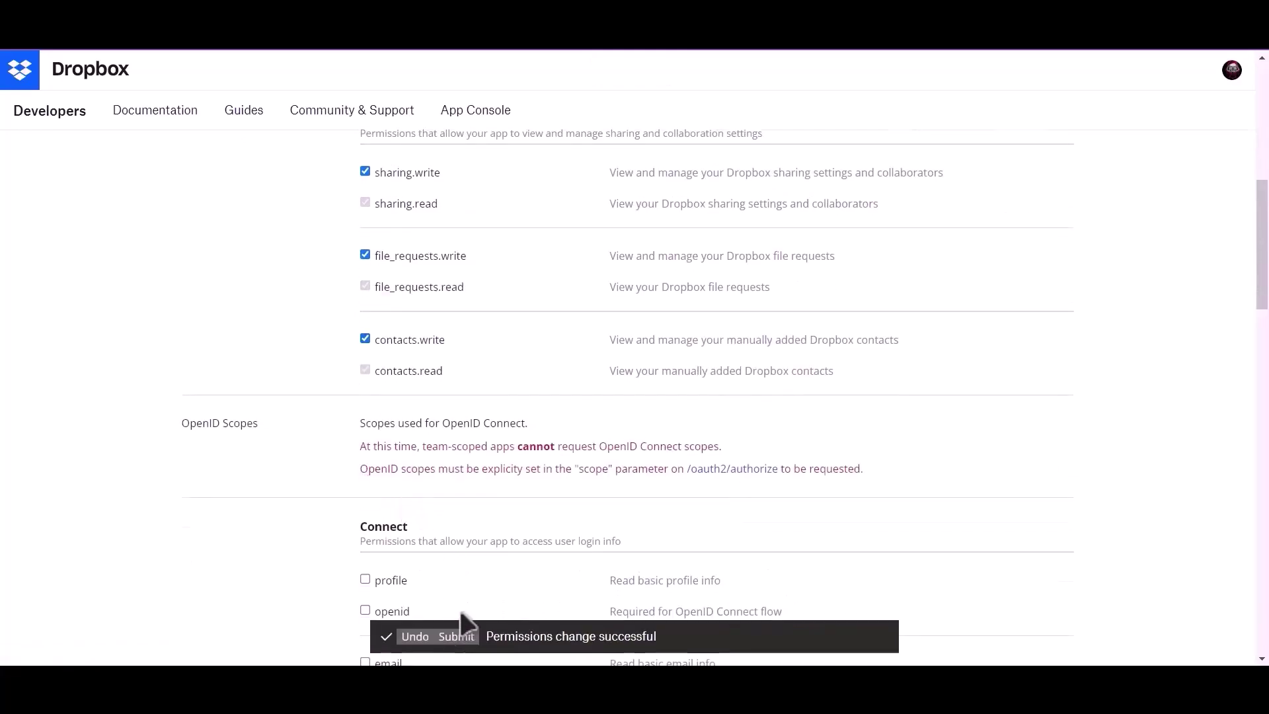
{"action": "scroll", "coordinate": [501, 462], "scroll_direction": "up", "scroll_amount": 10}
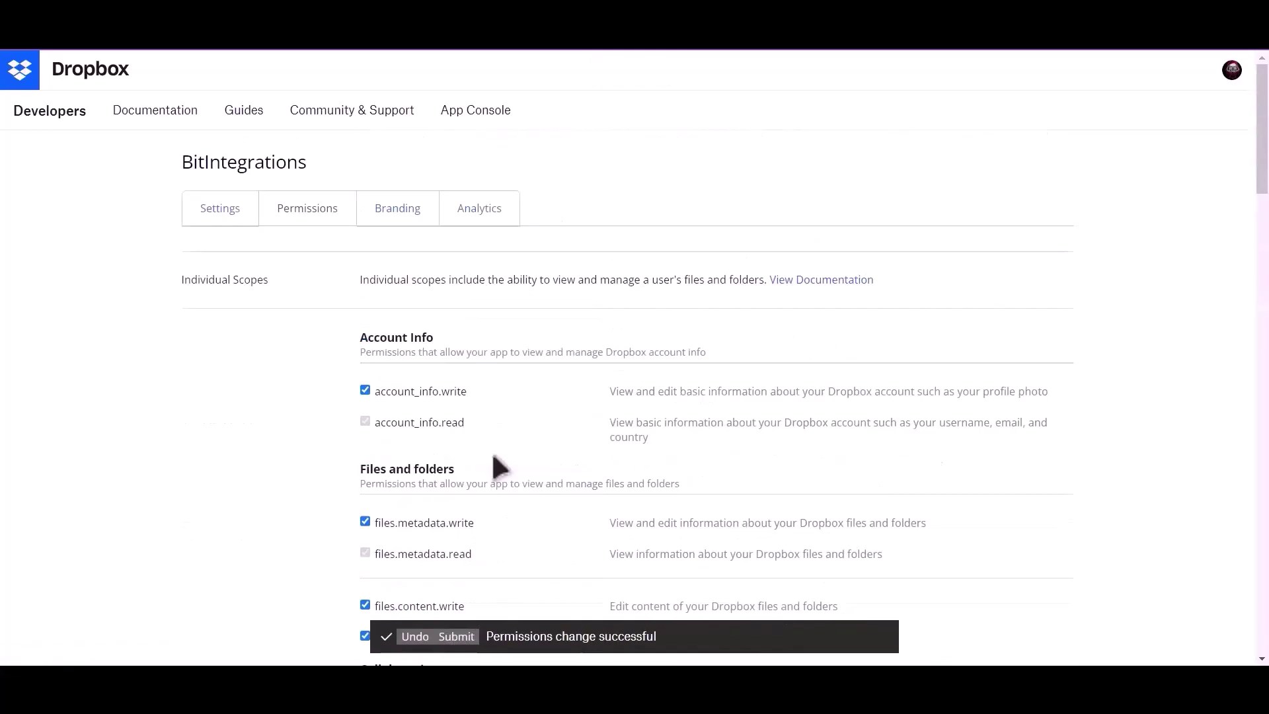
Step: Copy the Dropbox app key into the Bit Integrations Client Id field
{"action": "left_click", "coordinate": [217, 226]}
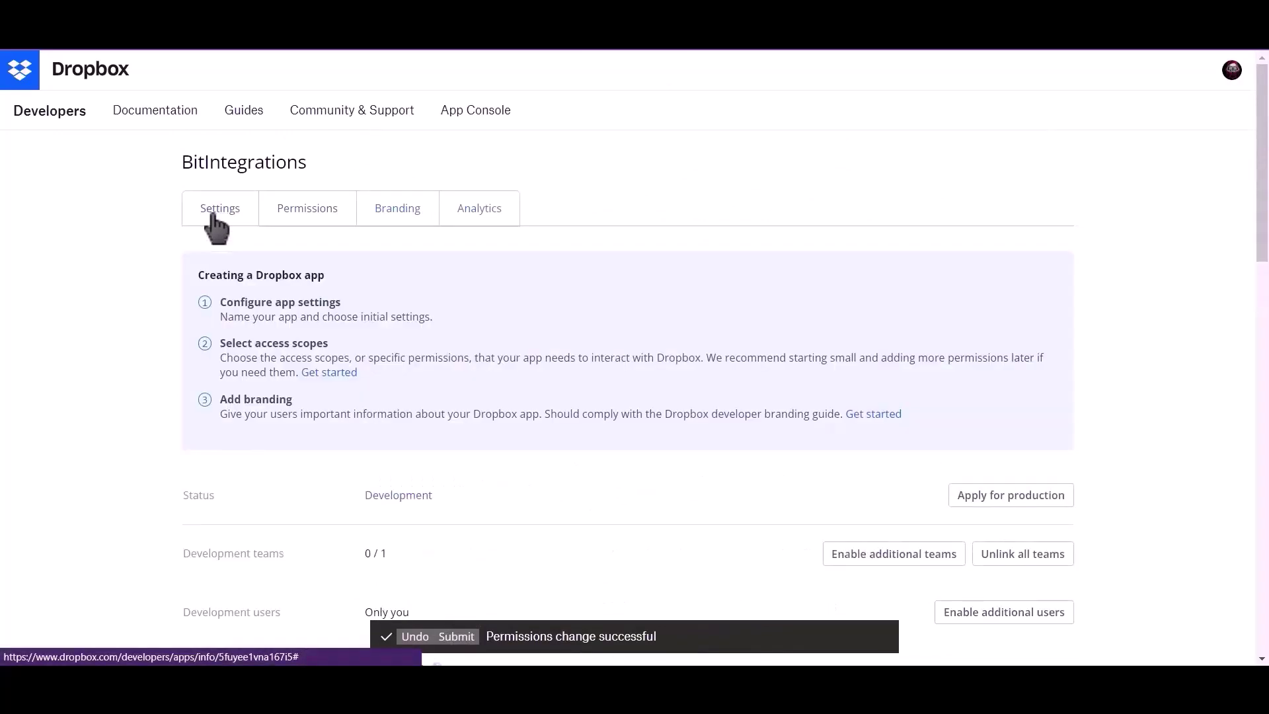
{"action": "scroll", "coordinate": [180, 383], "scroll_direction": "down", "scroll_amount": 2}
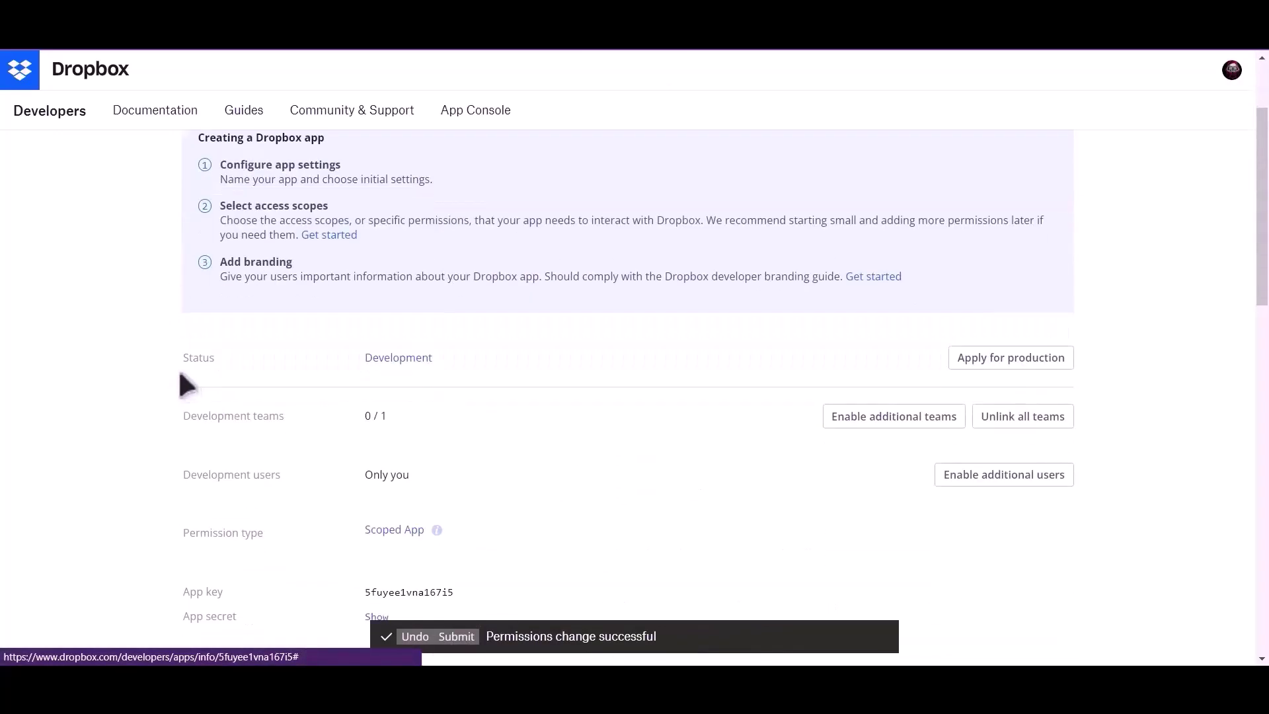
{"action": "scroll", "coordinate": [184, 385], "scroll_direction": "down", "scroll_amount": 2}
{"action": "left_click_drag", "start_coordinate": [183, 452], "coordinate": [204, 456]}
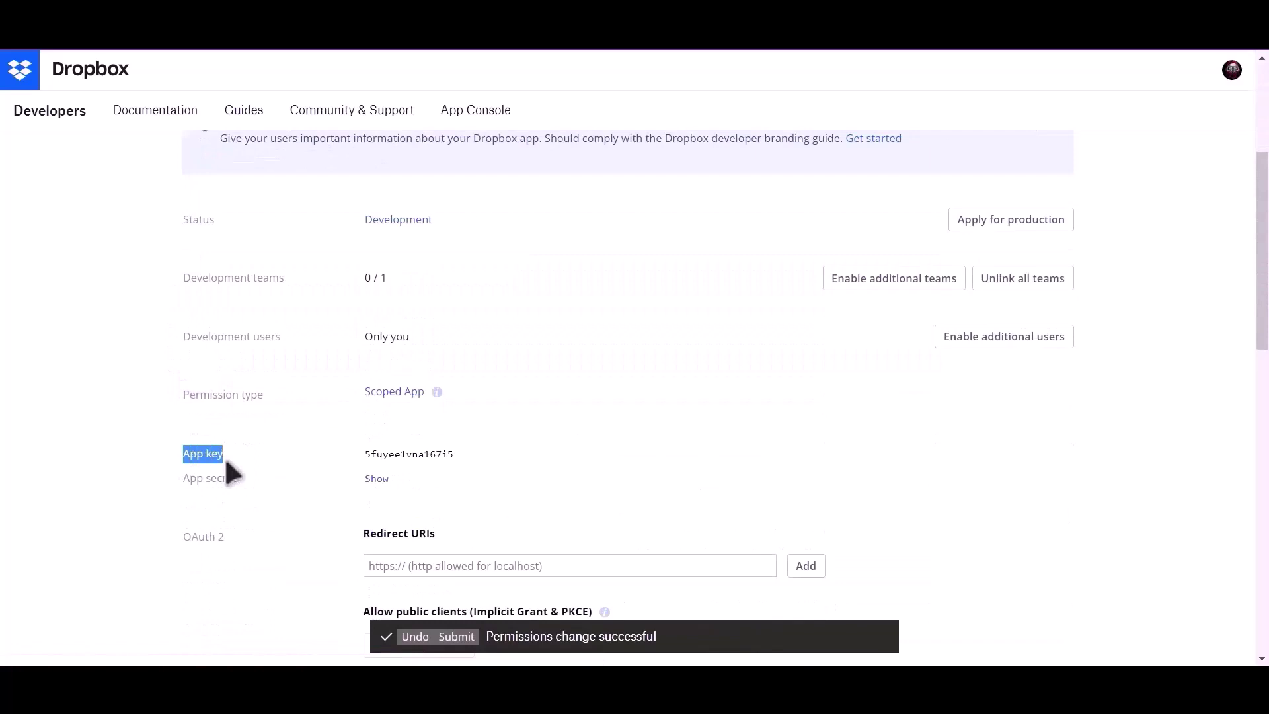
{"action": "double_click", "coordinate": [373, 455]}
{"action": "key", "text": "ctrl+c"}
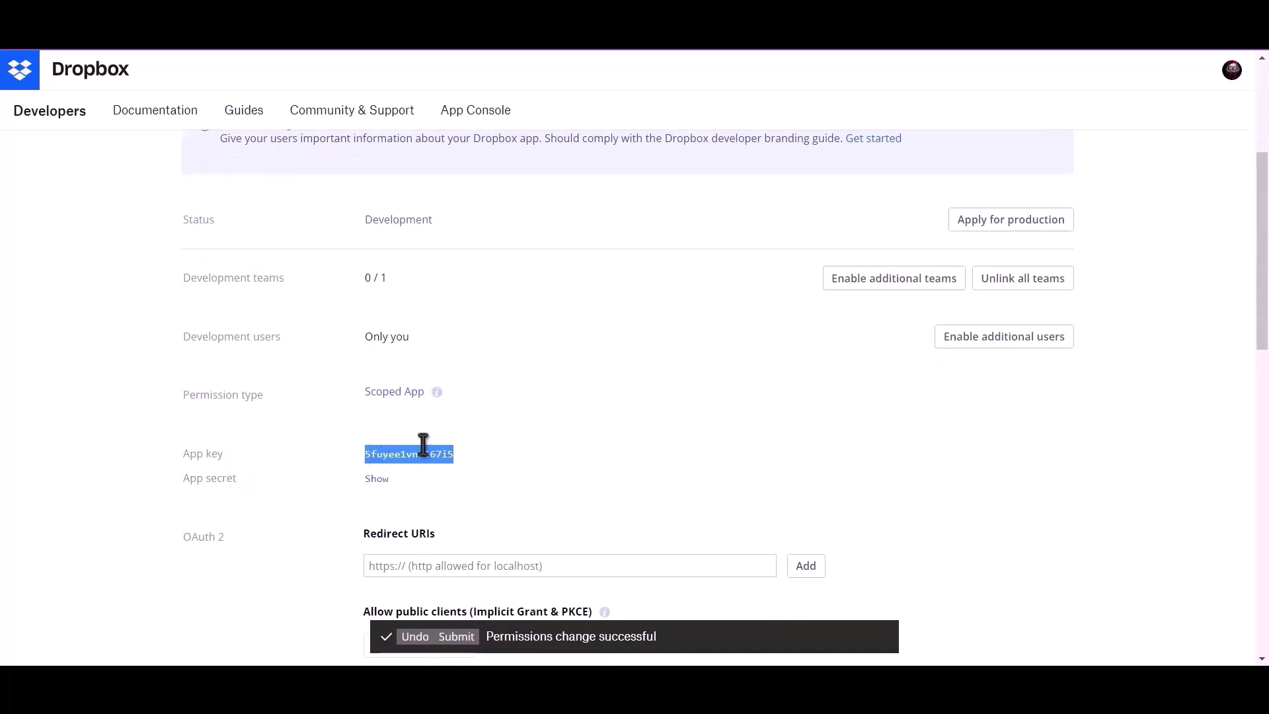
{"action": "left_click", "coordinate": [298, 304]}
{"action": "key", "text": "ctrl+v"}
Step: Reveal the app secret and paste it into the Client Secret field
{"action": "left_click", "coordinate": [376, 478]}
{"action": "double_click", "coordinate": [402, 479]}
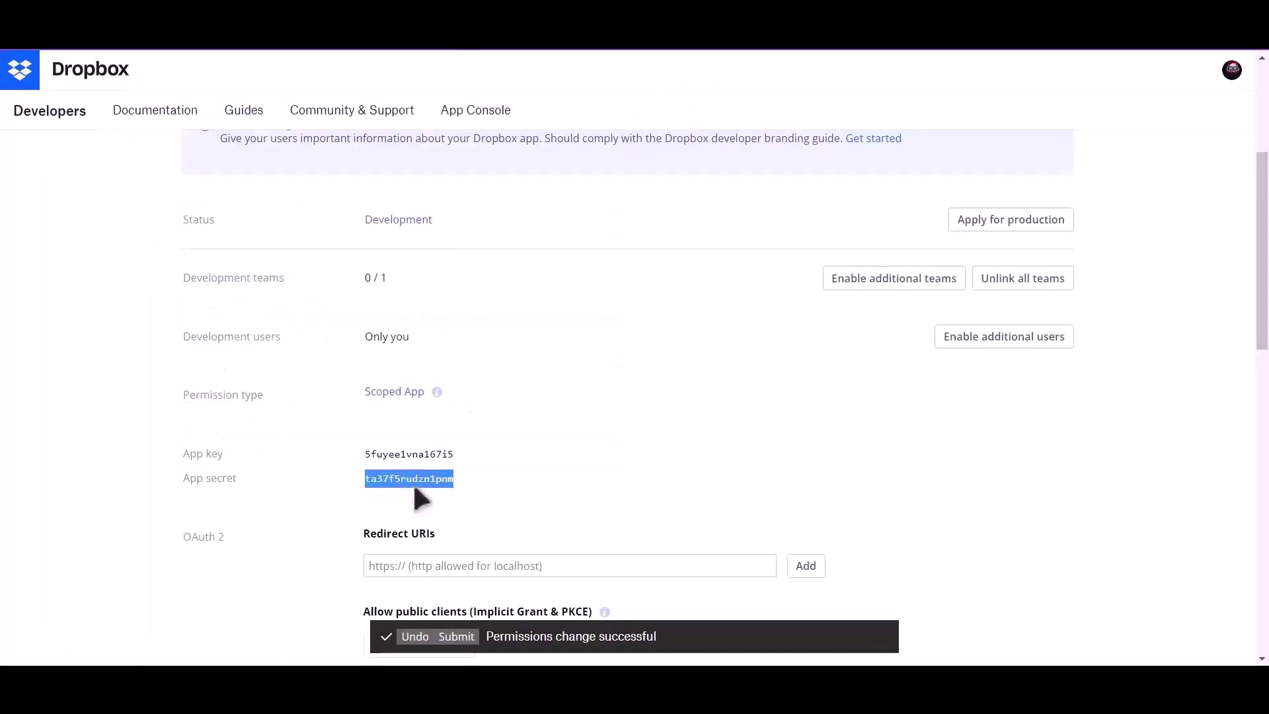
{"action": "left_click", "coordinate": [287, 371]}
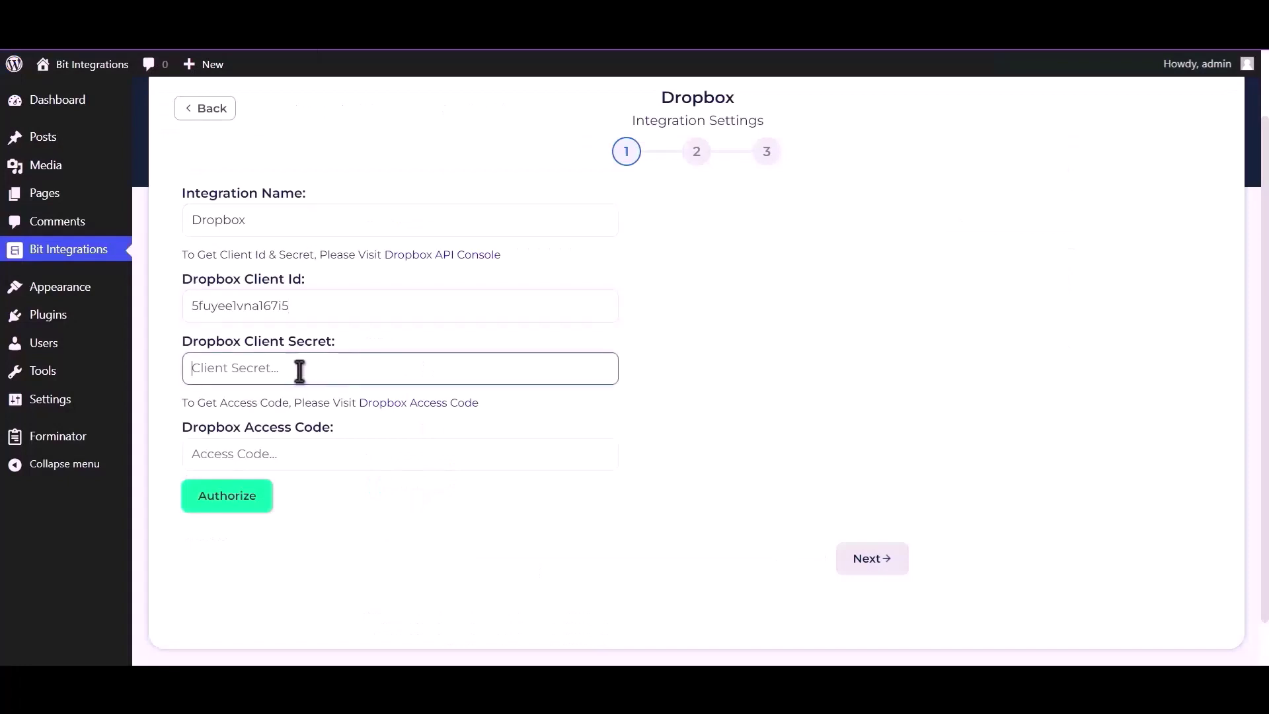
{"action": "key", "text": "ctrl+v"}
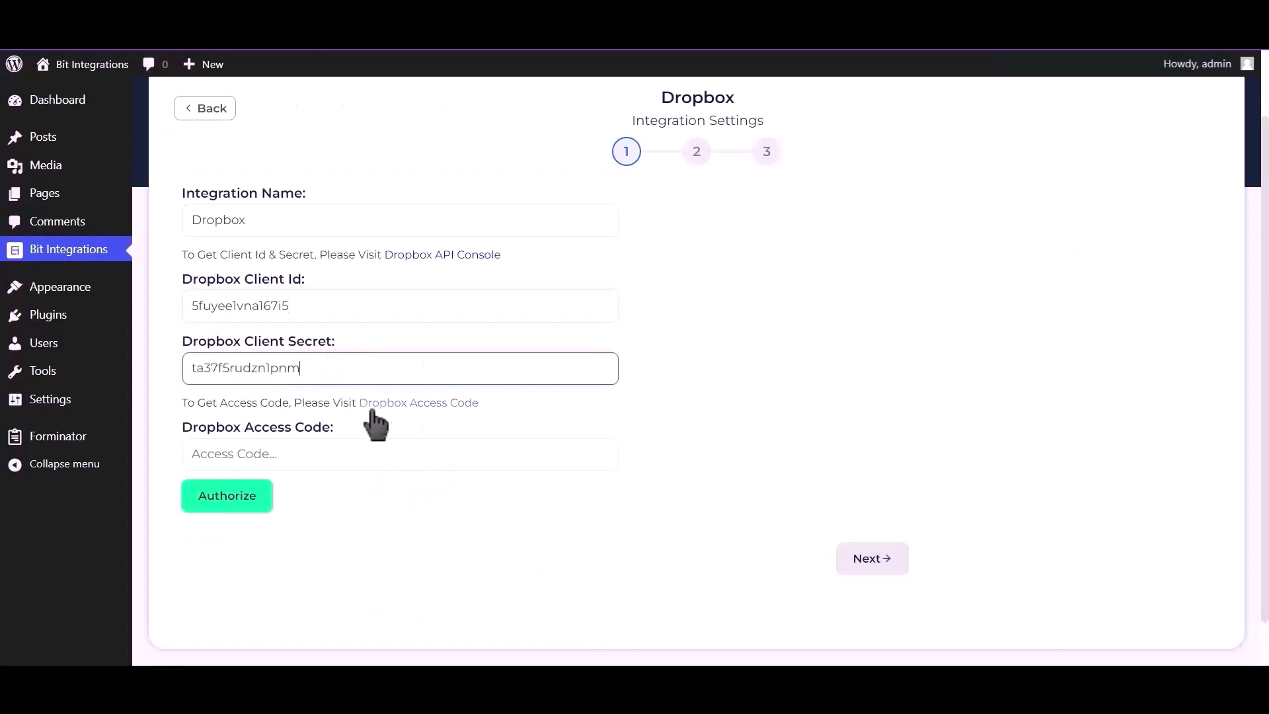
Step: Allow BitIntegrations access to the Dropbox account and select the generated access code
{"action": "left_click", "coordinate": [419, 405]}
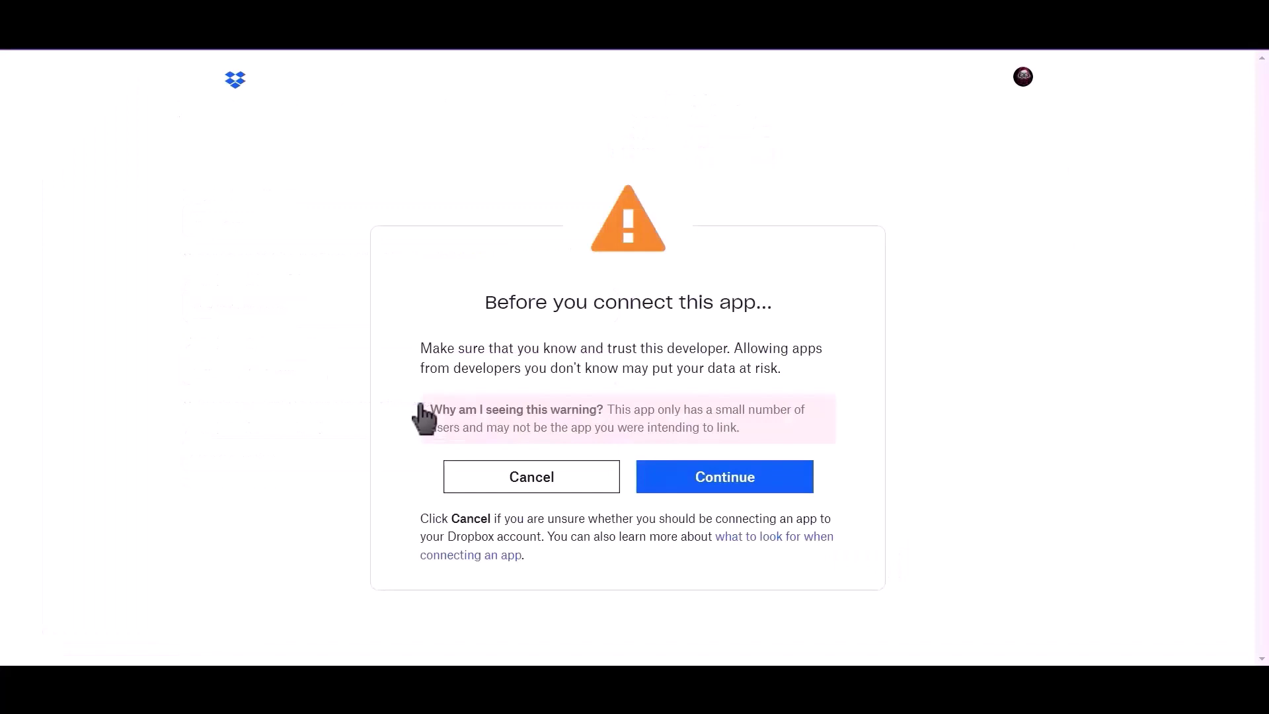
{"action": "left_click", "coordinate": [726, 483]}
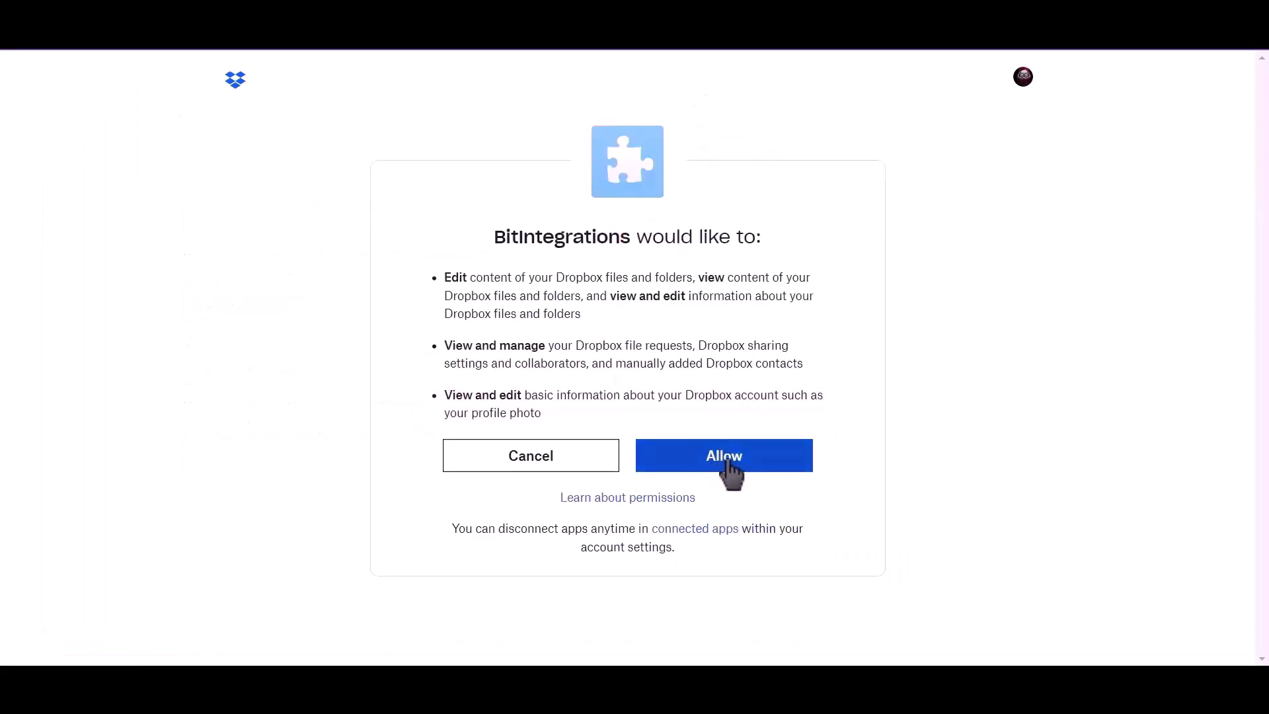
{"action": "left_click", "coordinate": [726, 458]}
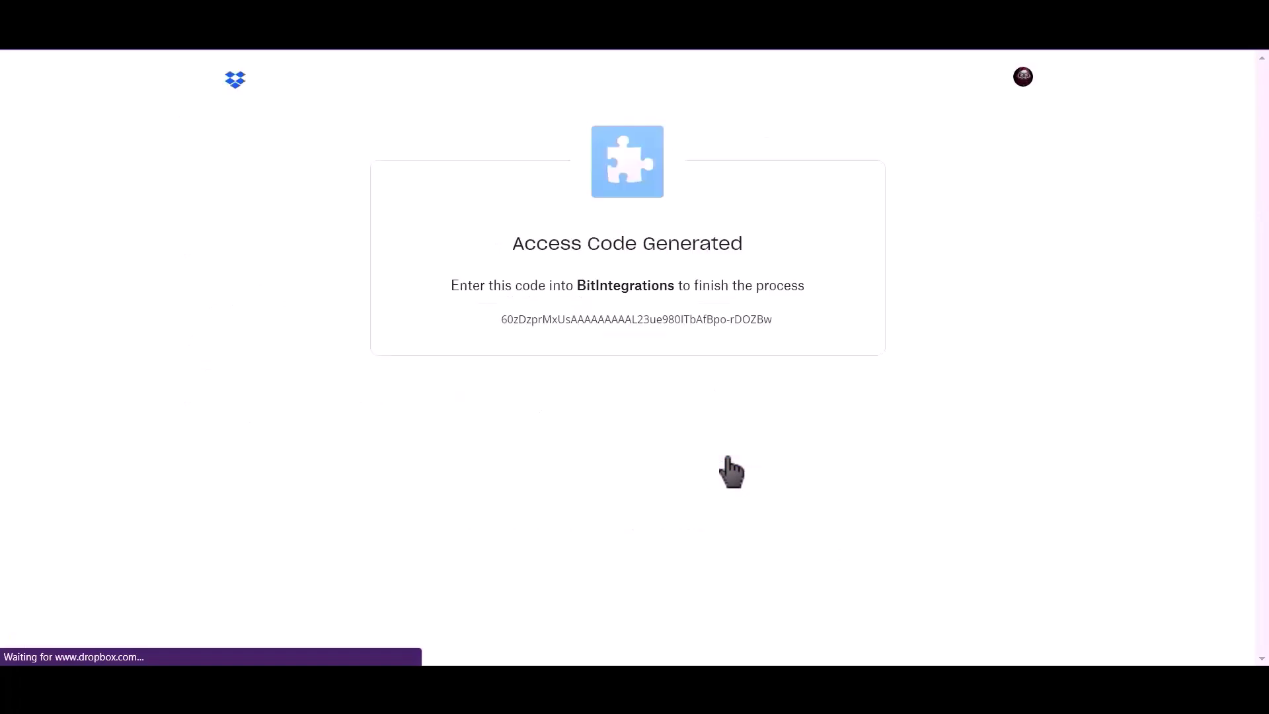
{"action": "left_click", "coordinate": [671, 320]}
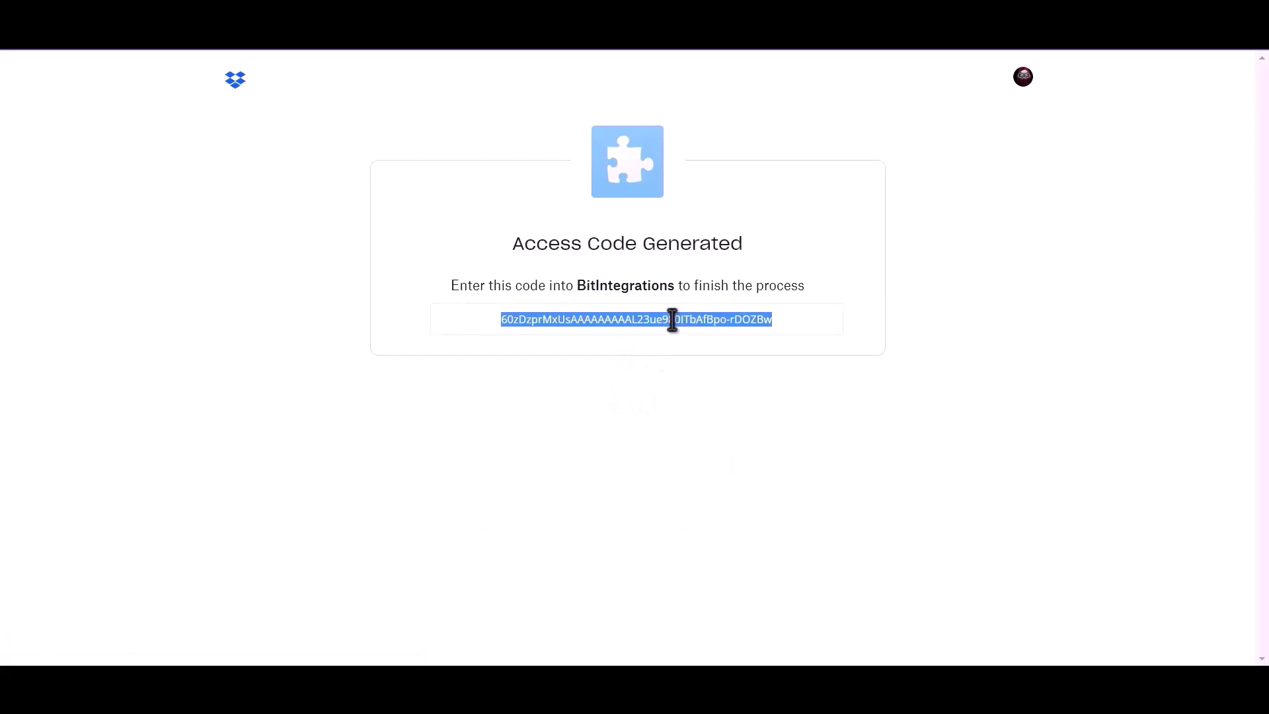
{"action": "right_click", "coordinate": [689, 321]}
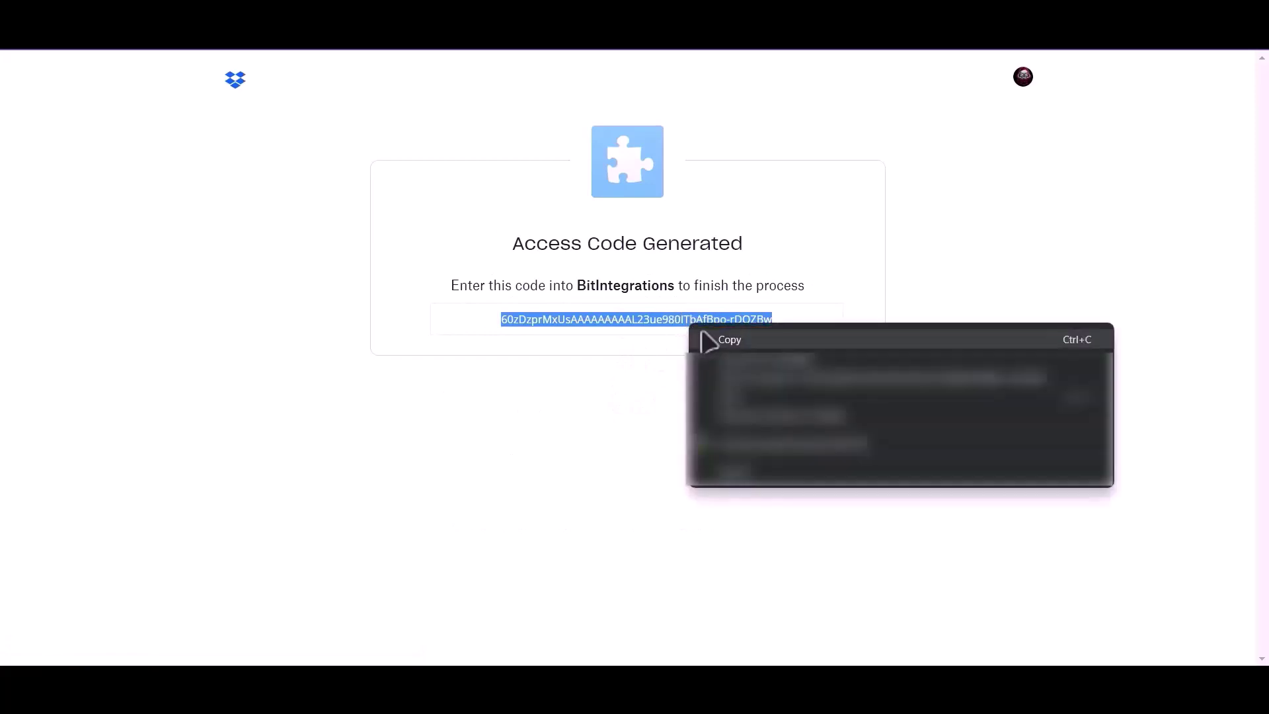
Step: Paste the copied code into Access Code and authorize until 'Authorized Successfully' shows
{"action": "left_click", "coordinate": [710, 340]}
{"action": "left_click", "coordinate": [581, 355]}
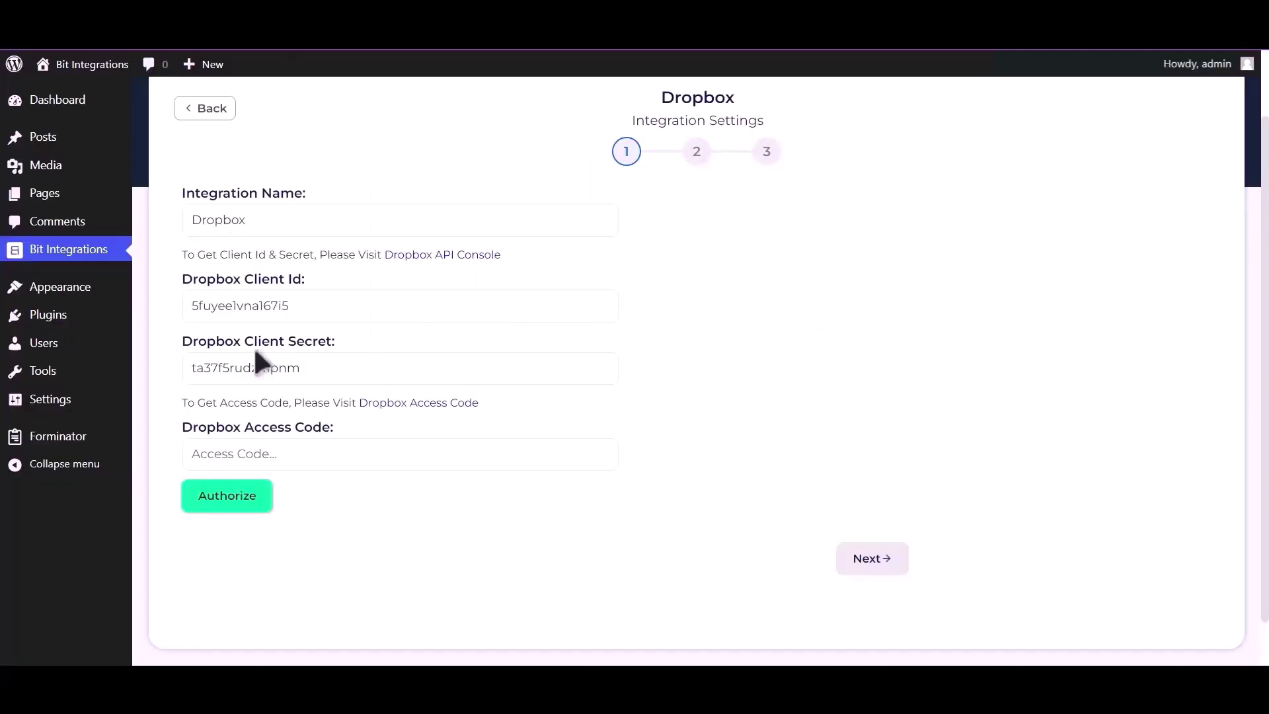
{"action": "left_click", "coordinate": [340, 453]}
{"action": "key", "text": "ctrl+v"}
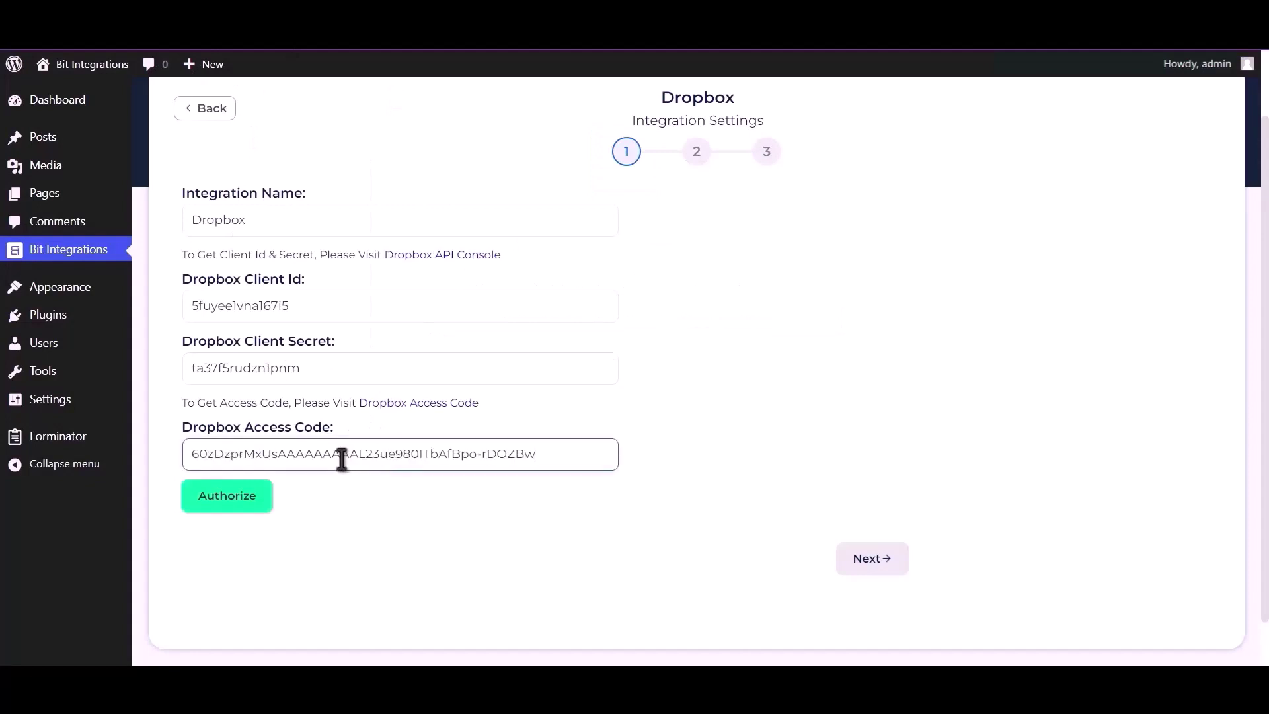
{"action": "left_click", "coordinate": [234, 500]}
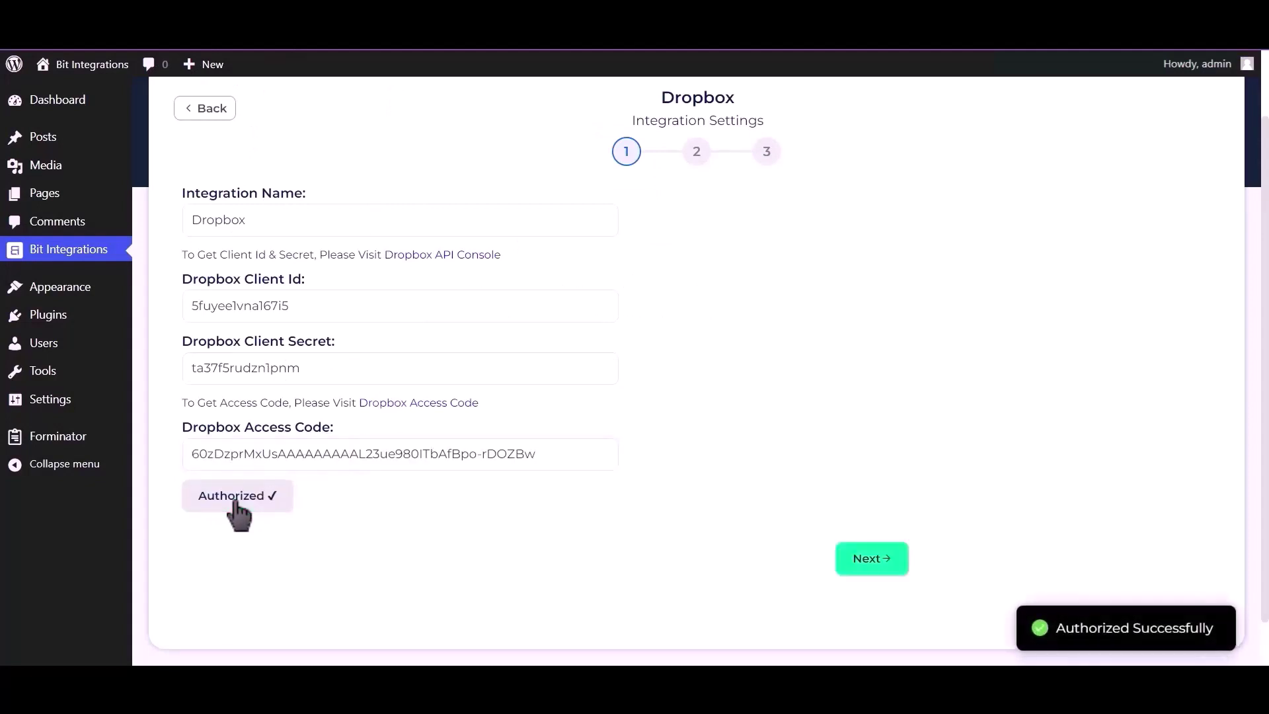
{"action": "left_click_drag", "start_coordinate": [1054, 629], "coordinate": [1229, 631]}
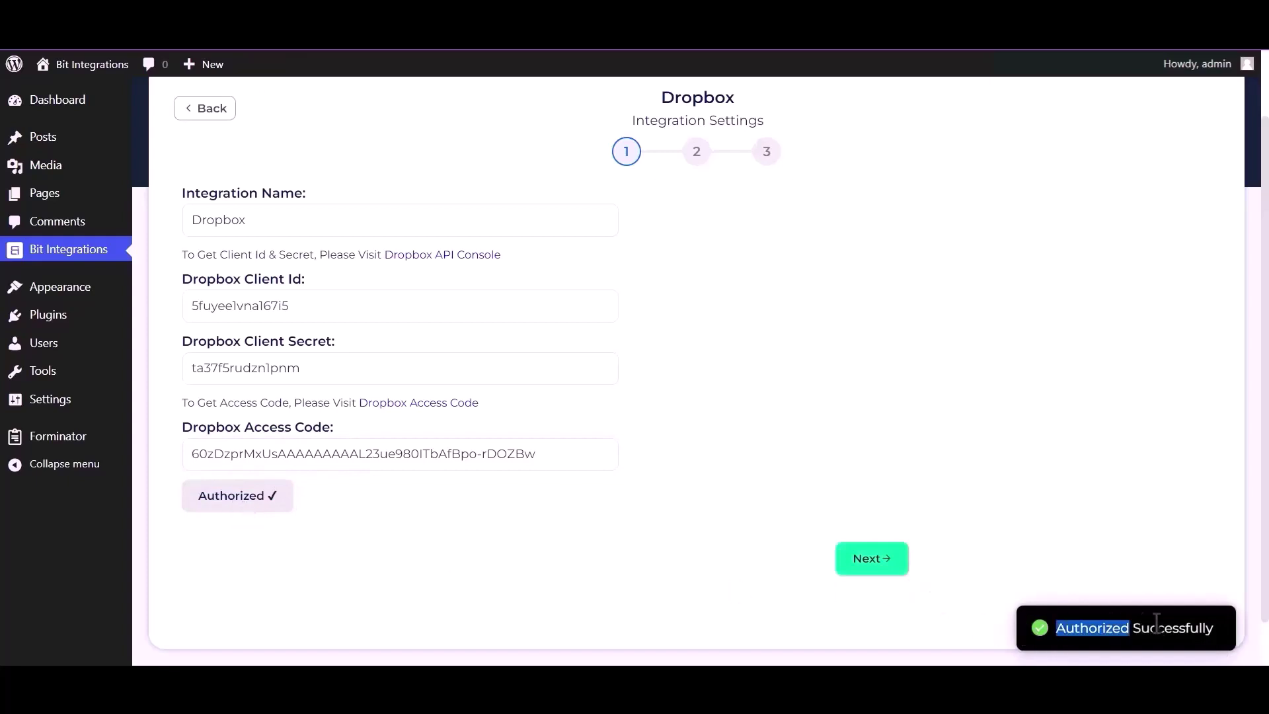
{"action": "left_click", "coordinate": [947, 579]}
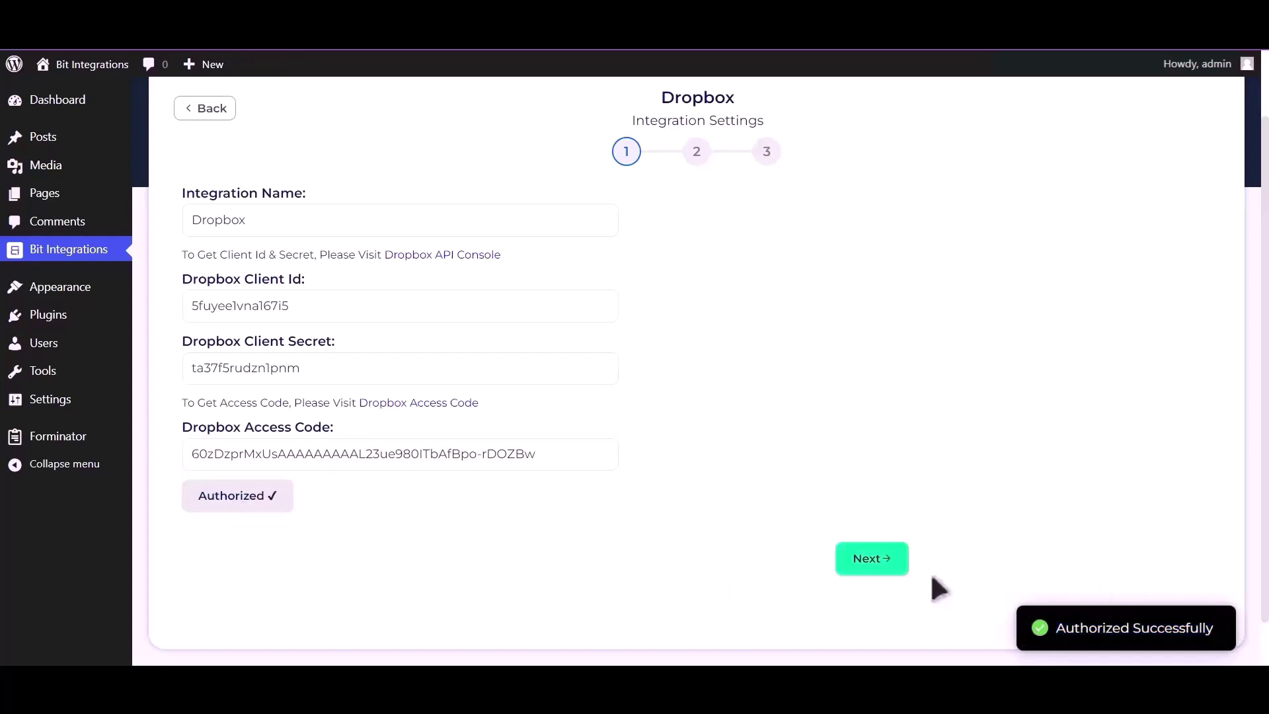
Step: Map Upload file-1 to the 'bit integrations' Dropbox folder, then Finish & Save
{"action": "left_click", "coordinate": [876, 561]}
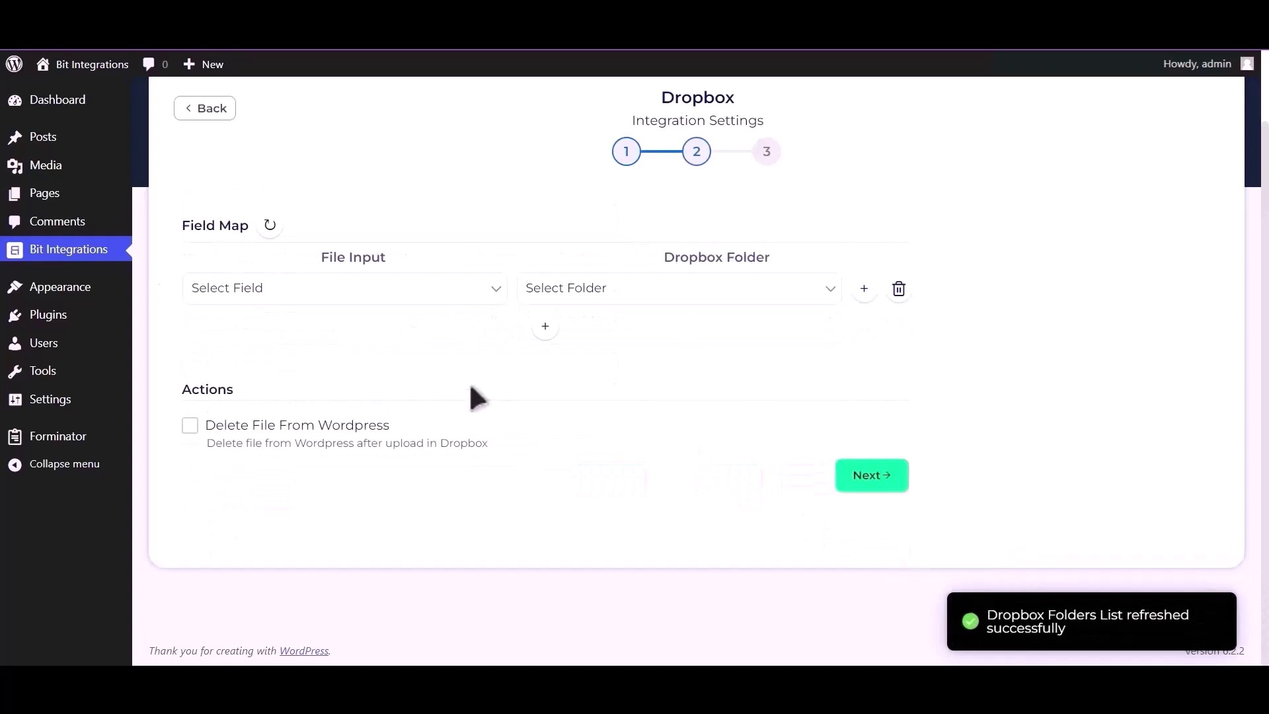
{"action": "left_click", "coordinate": [355, 288]}
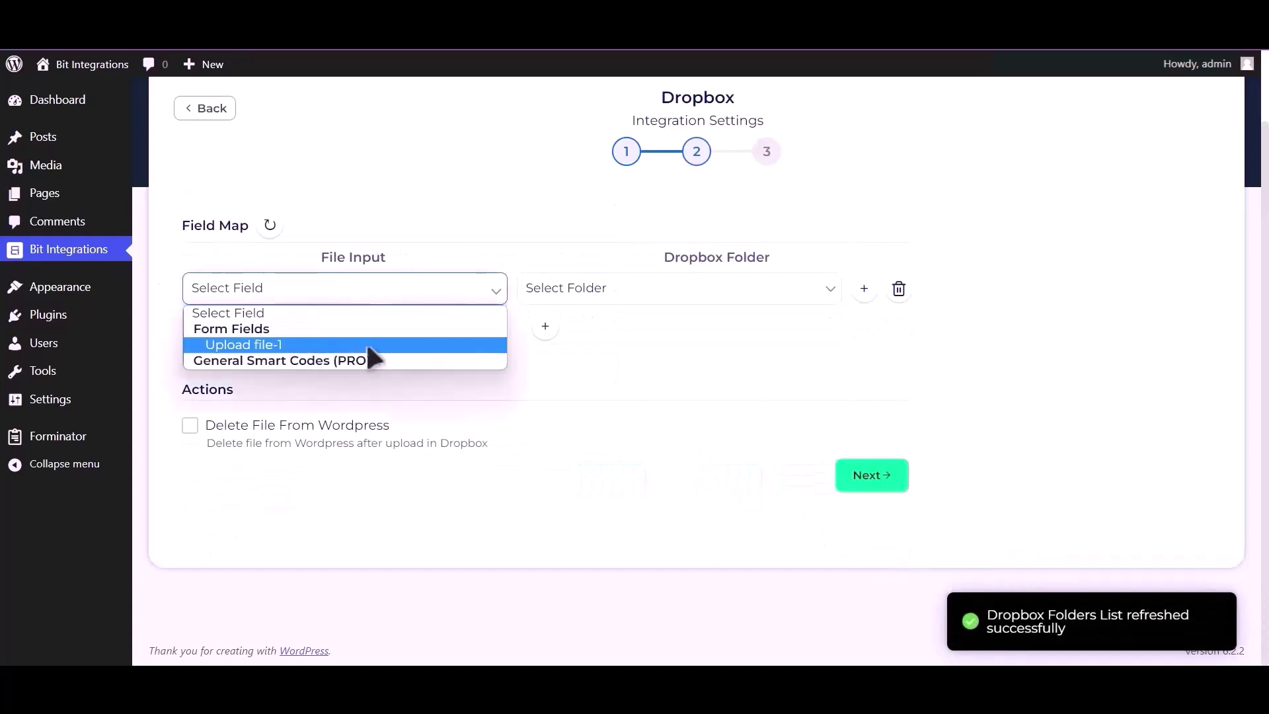
{"action": "left_click", "coordinate": [318, 340]}
{"action": "left_click", "coordinate": [626, 302]}
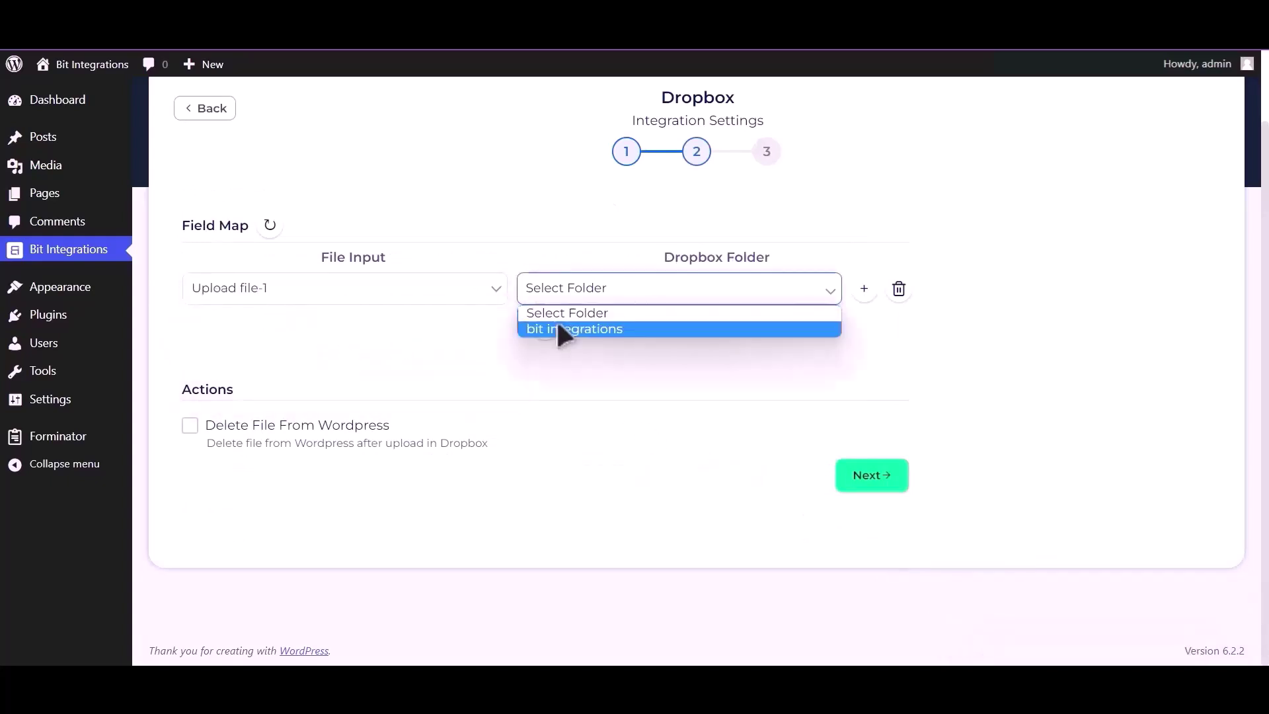
{"action": "left_click", "coordinate": [662, 331]}
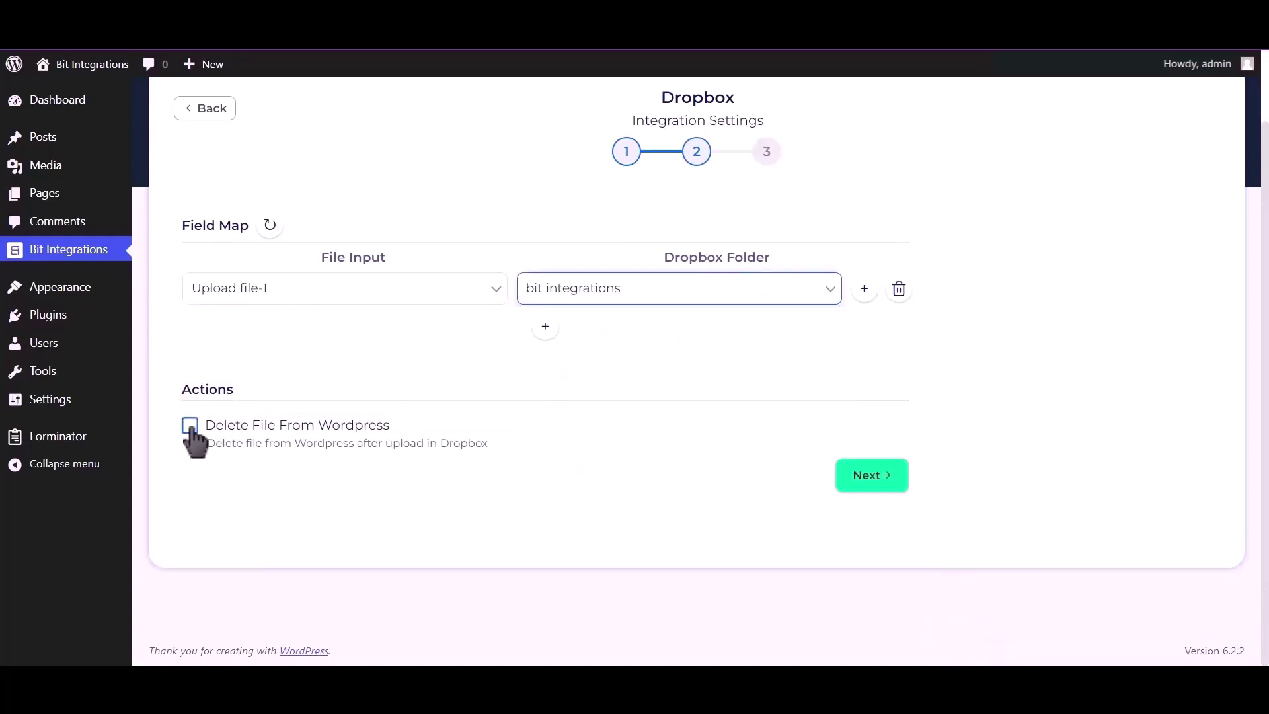
{"action": "left_click", "coordinate": [866, 476]}
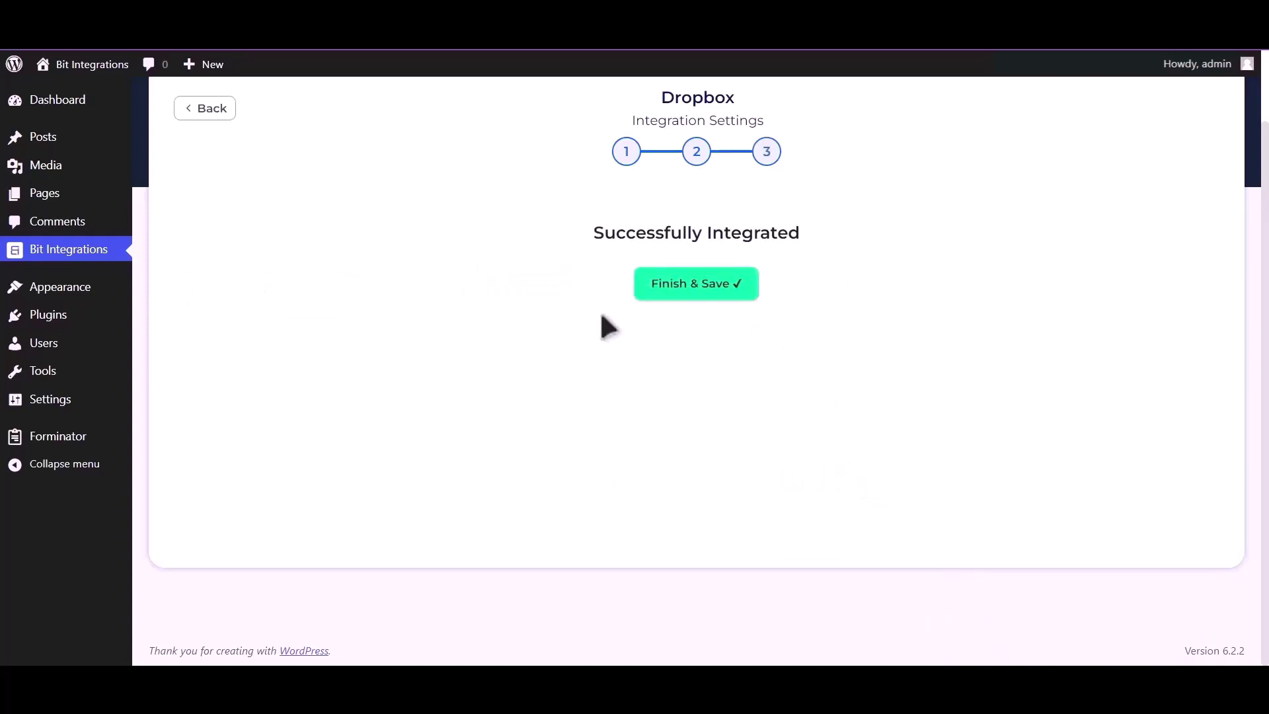
{"action": "left_click", "coordinate": [703, 292]}
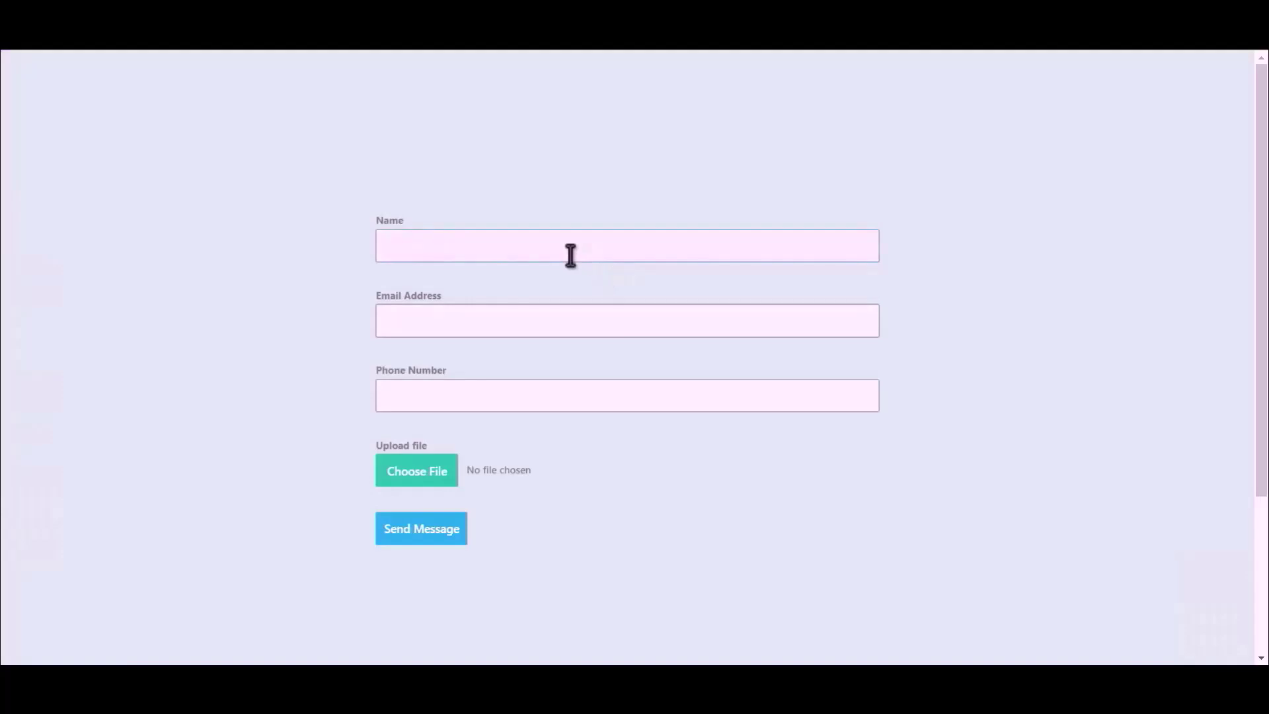
Step: Enter name 'Bit Integrations', a support email and phone 444555666 in the test form
{"action": "left_click", "coordinate": [614, 248]}
{"action": "type", "text": "Inte"}
{"action": "type", "text": "gratio"}
{"action": "type", "text": "ns"}
{"action": "left_click", "coordinate": [614, 316]}
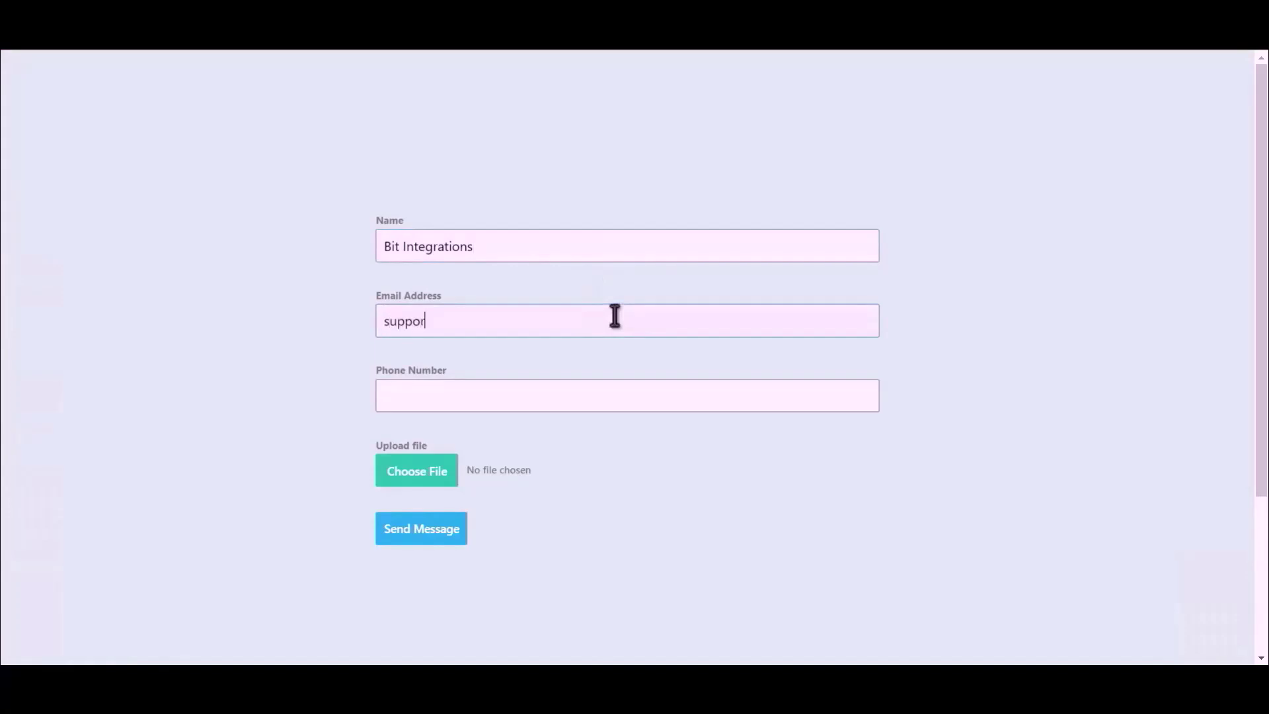
{"action": "left_click", "coordinate": [553, 398]}
{"action": "type", "text": "444"}
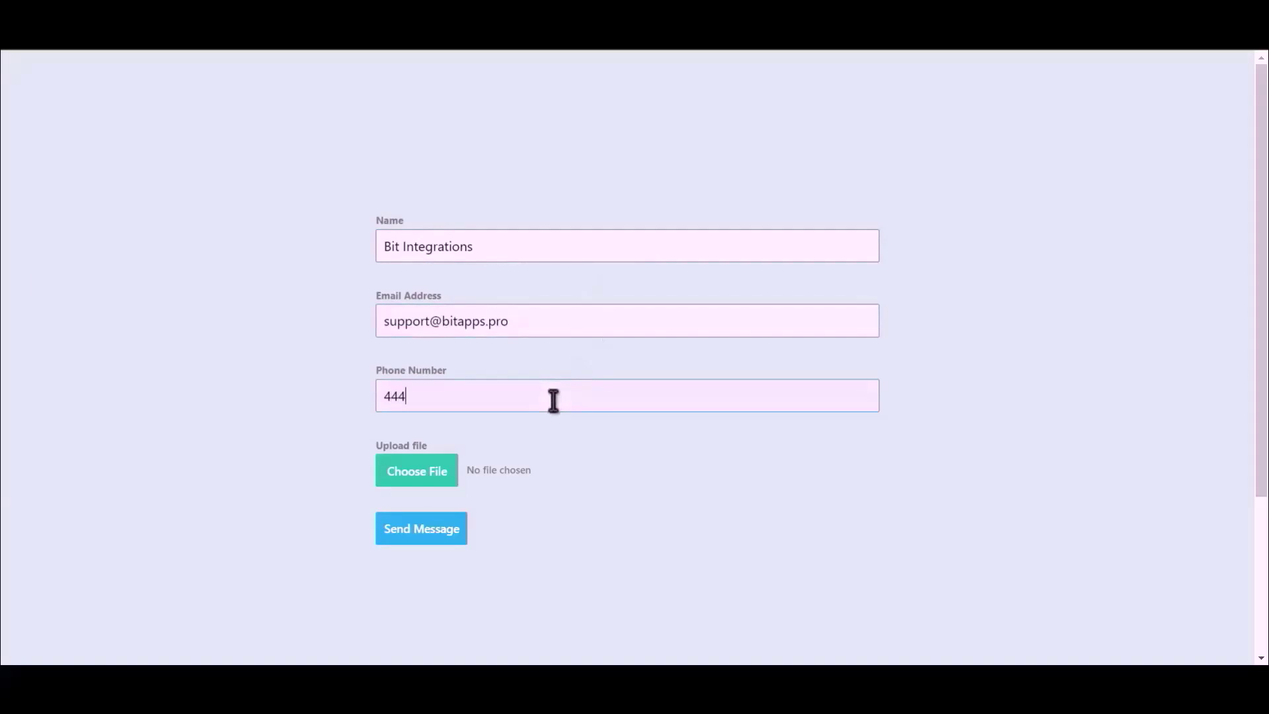
{"action": "type", "text": "555666"}
Step: Attach the Bit Integrations image to the Piotnet Addons form's file field
{"action": "left_click", "coordinate": [400, 483]}
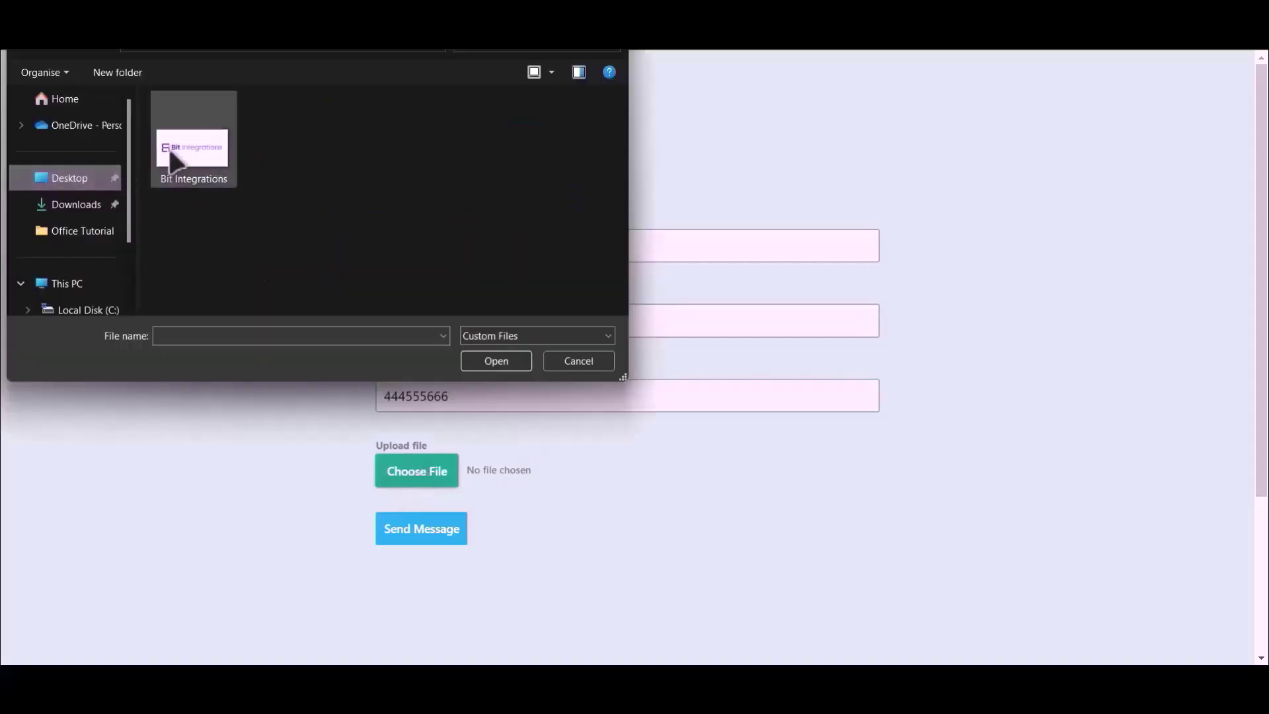
{"action": "double_click", "coordinate": [178, 159]}
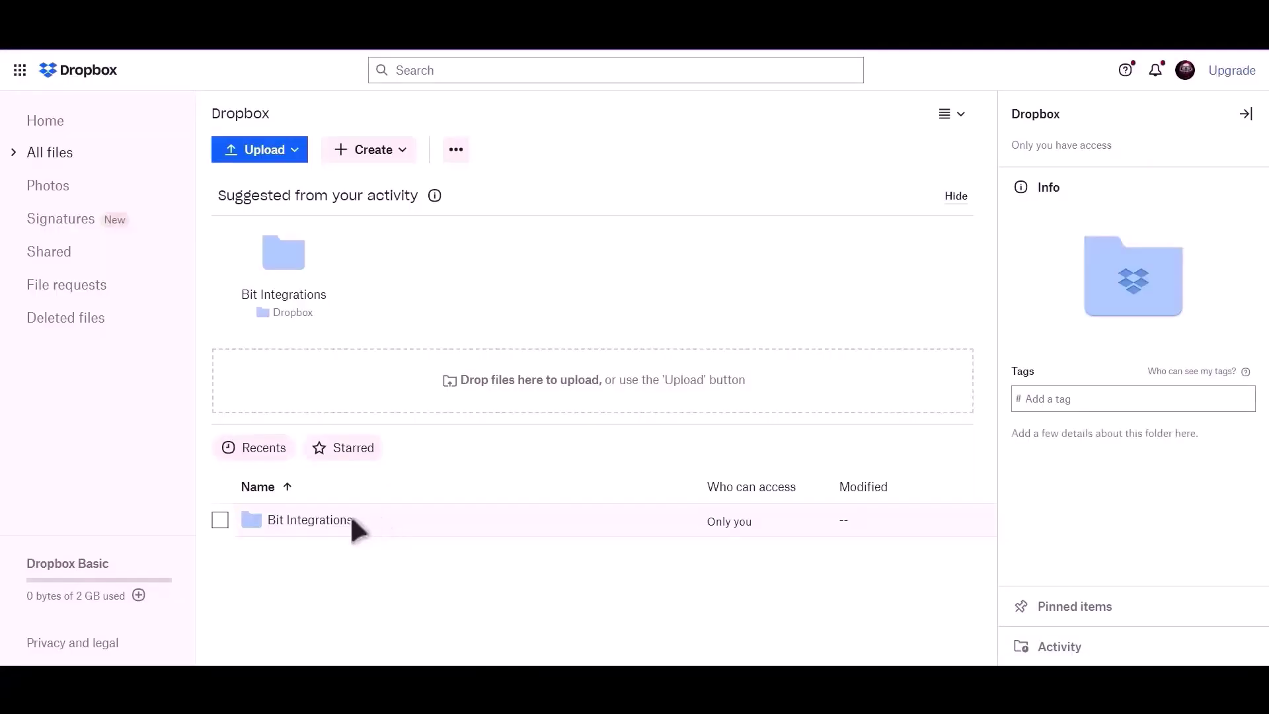
Step: Open the Bit Integrations folder in Dropbox All files to check for the uploaded png
{"action": "left_click", "coordinate": [330, 531]}
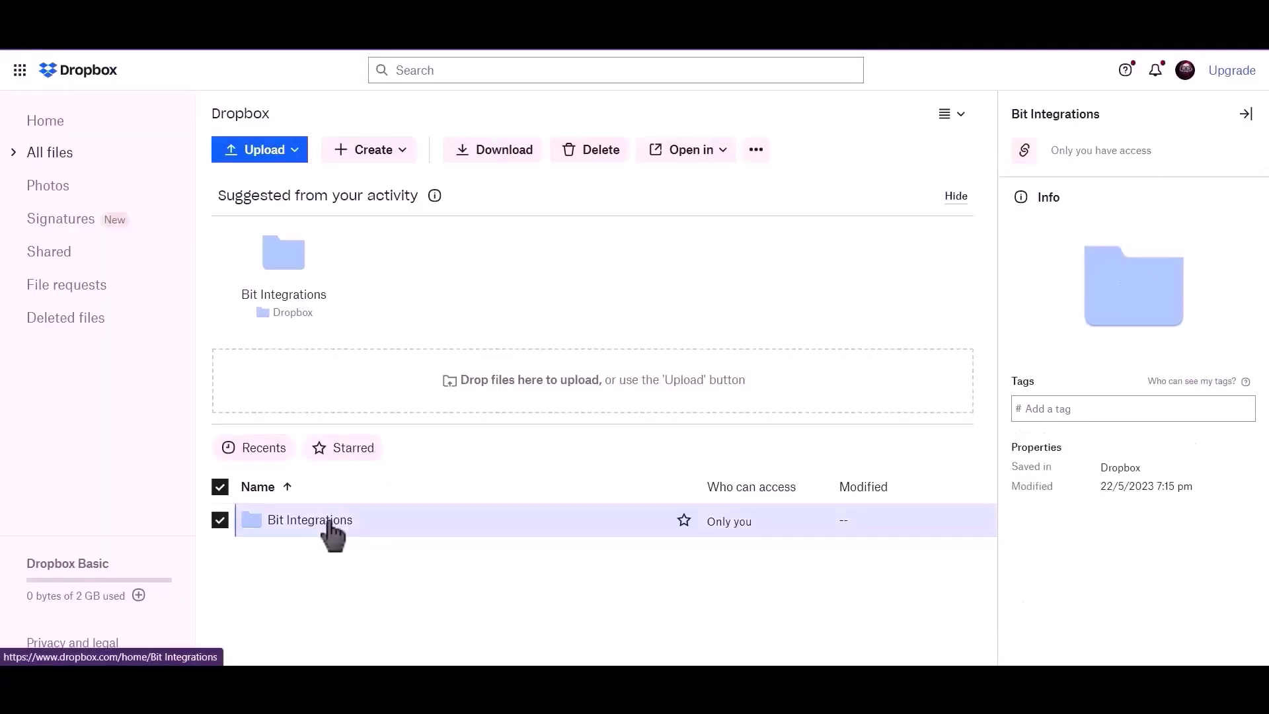
{"action": "left_click", "coordinate": [331, 531]}
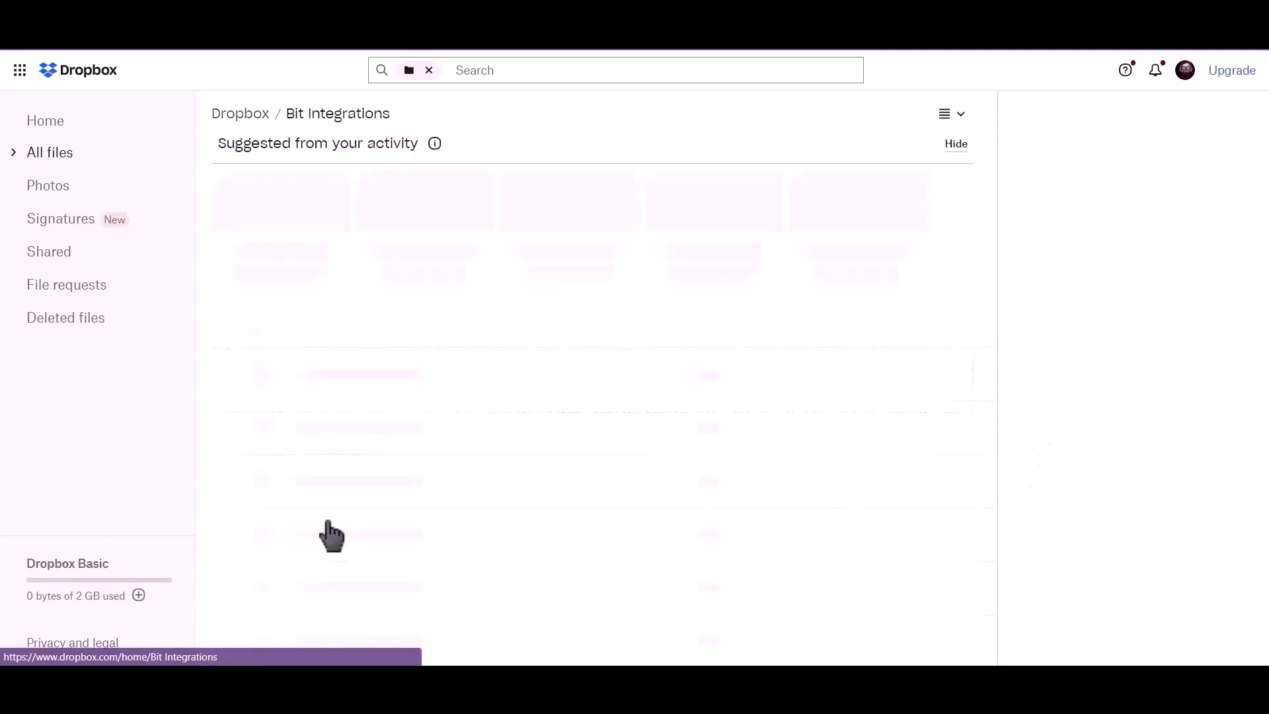